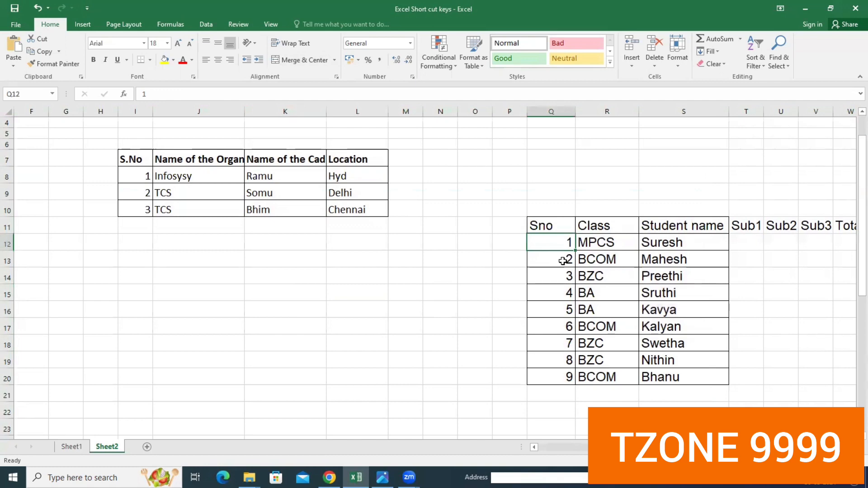
# - Select the whole student table from Sno through Avg, and clear the selection
pyautogui.hotkey('ctrl', 'a')
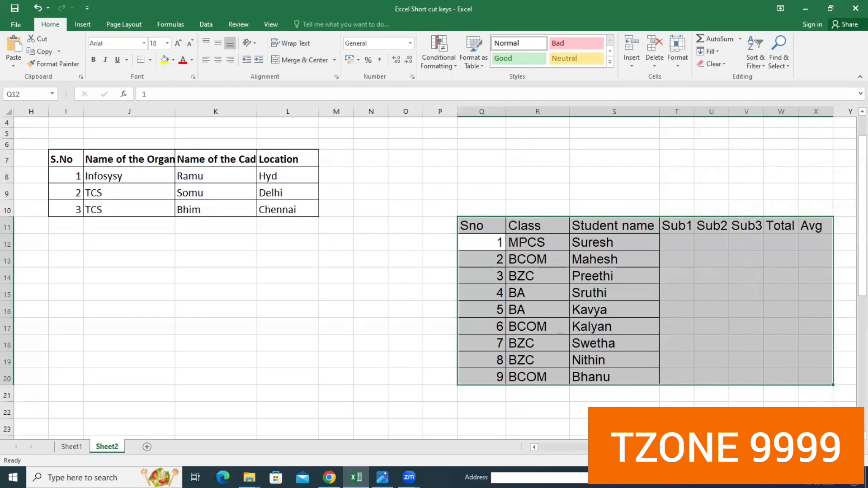
pyautogui.click(711, 437)
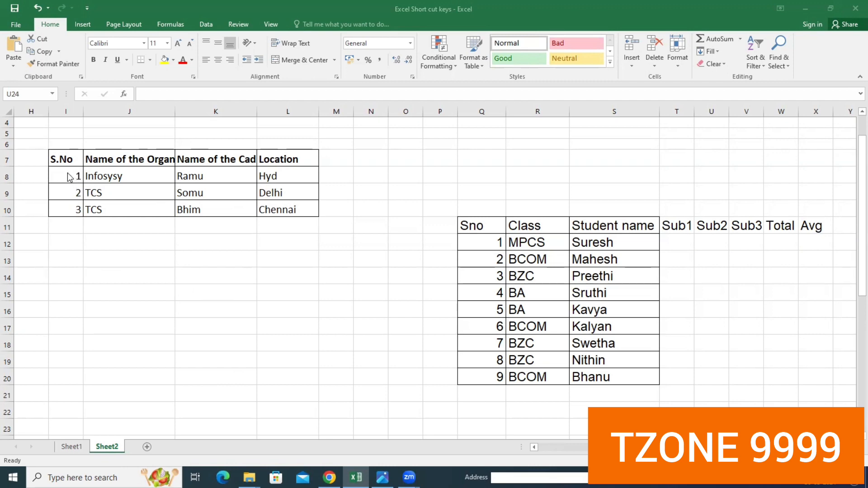
# - Make the three data rows (I8:L10) of the organisation table bold
pyautogui.moveTo(67, 176); pyautogui.dragTo(291, 210)
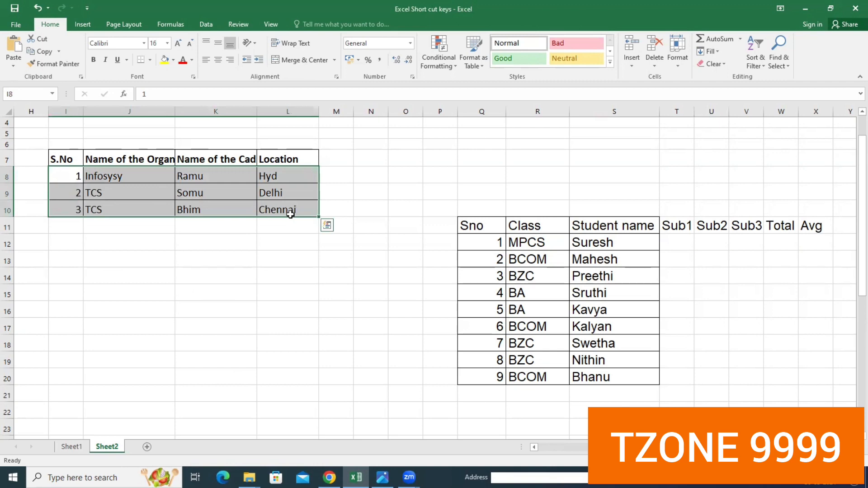
pyautogui.hotkey('ctrl', 'b')
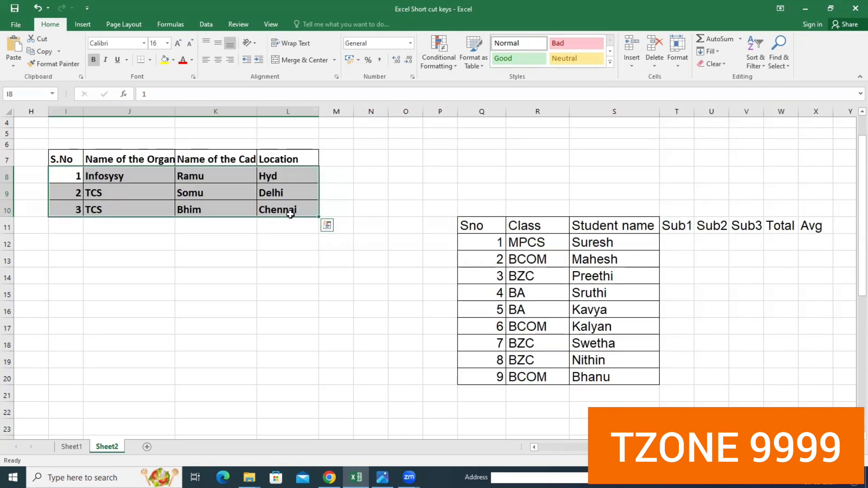
pyautogui.click(224, 272)
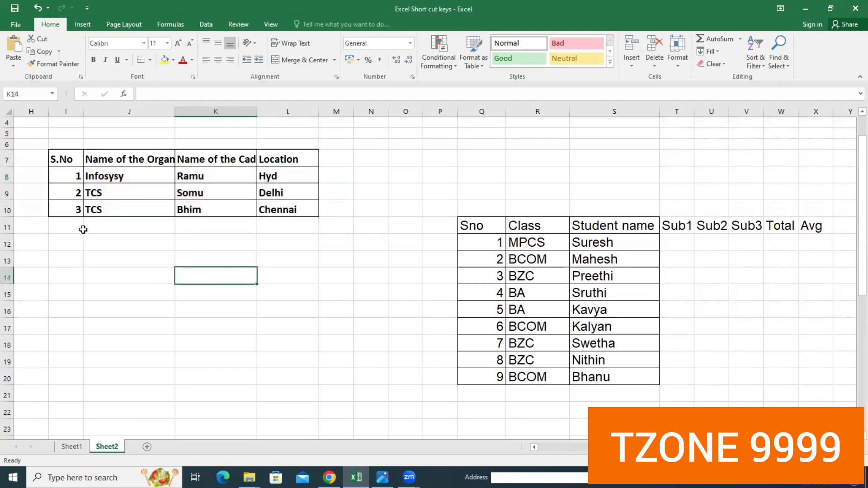
# - Copy the three bold data rows I8:L10 and paste them at I14
pyautogui.moveTo(74, 176); pyautogui.dragTo(268, 210)
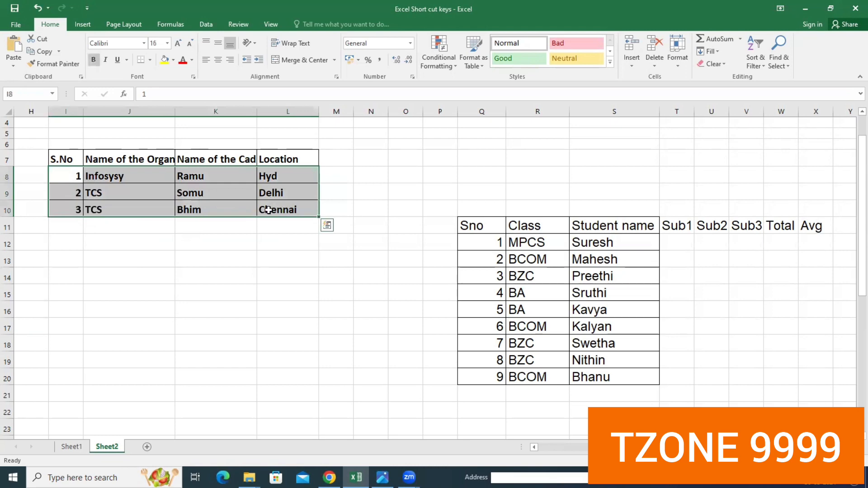
pyautogui.hotkey('ctrl', 'c')
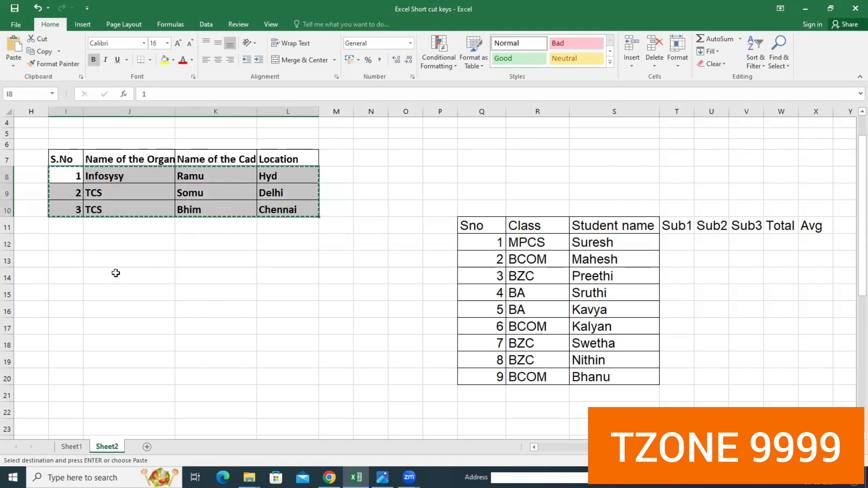
pyautogui.click(75, 271)
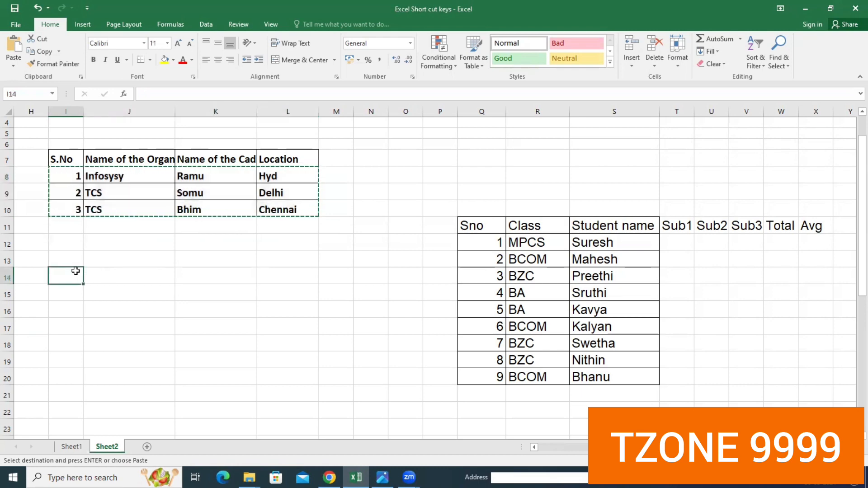
pyautogui.hotkey('ctrl', 'v')
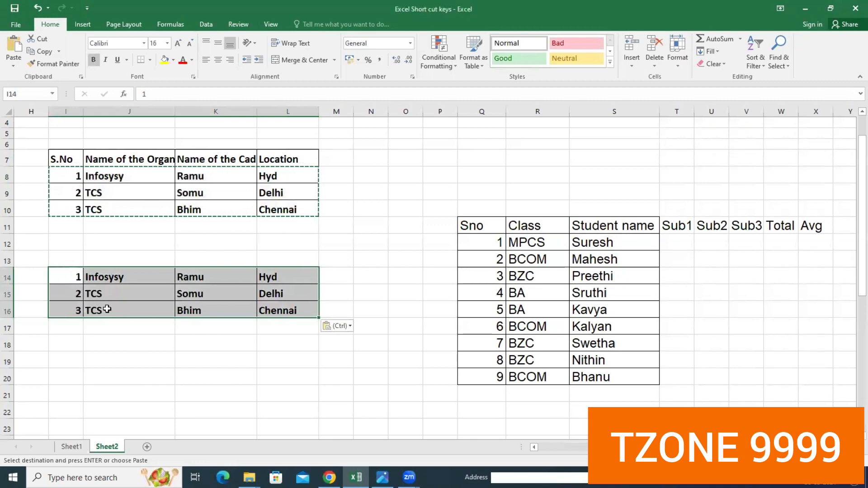
pyautogui.press('Escape')
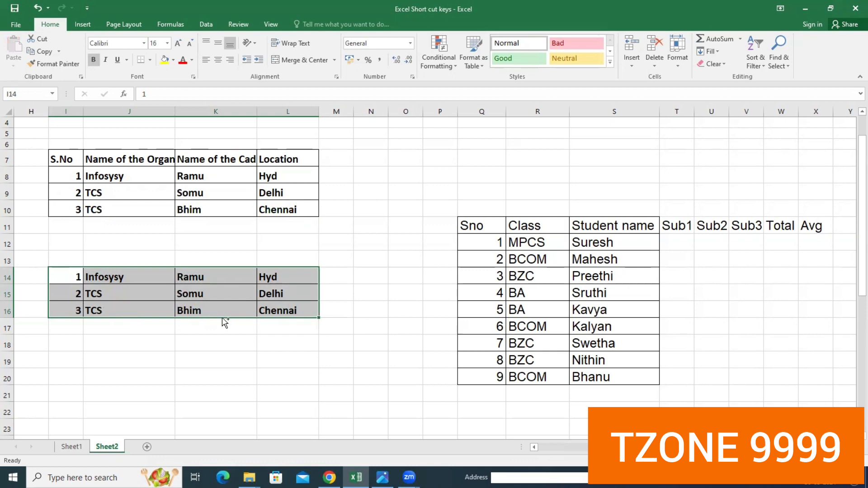
# - Undo the paste of the copied rows and clear the copy selection
pyautogui.hotkey('ctrl', 'z')
pyautogui.click(323, 251)
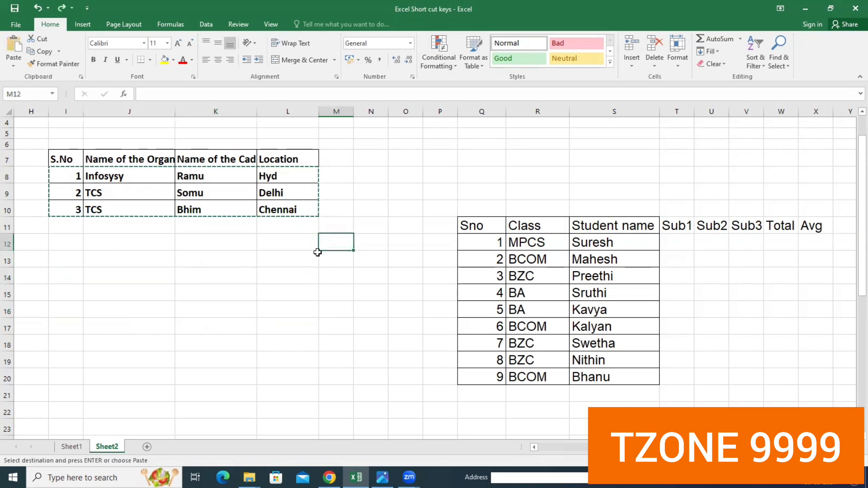
pyautogui.press('Escape')
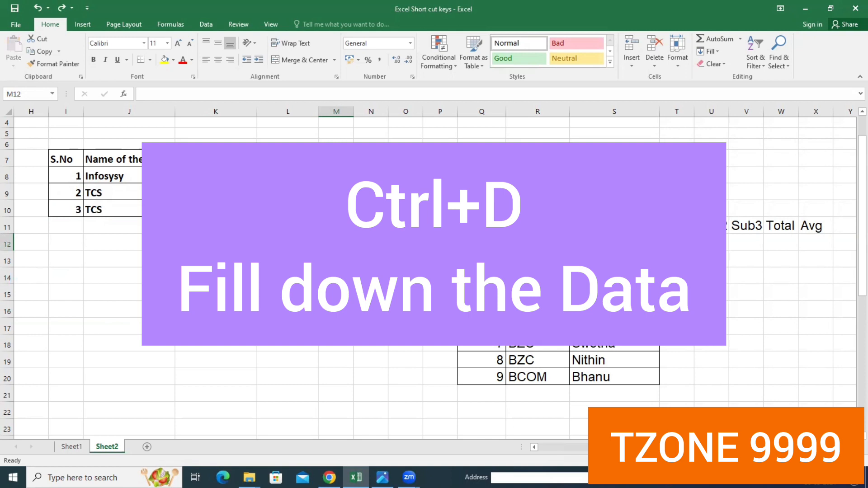
# - Fill the location Chennai down from L10 to L18
pyautogui.click(288, 209)
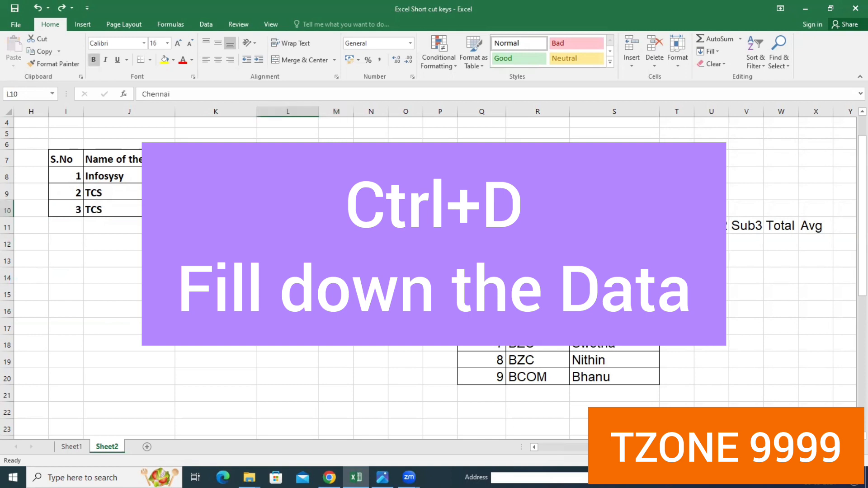
pyautogui.moveTo(288, 209); pyautogui.dragTo(291, 329)
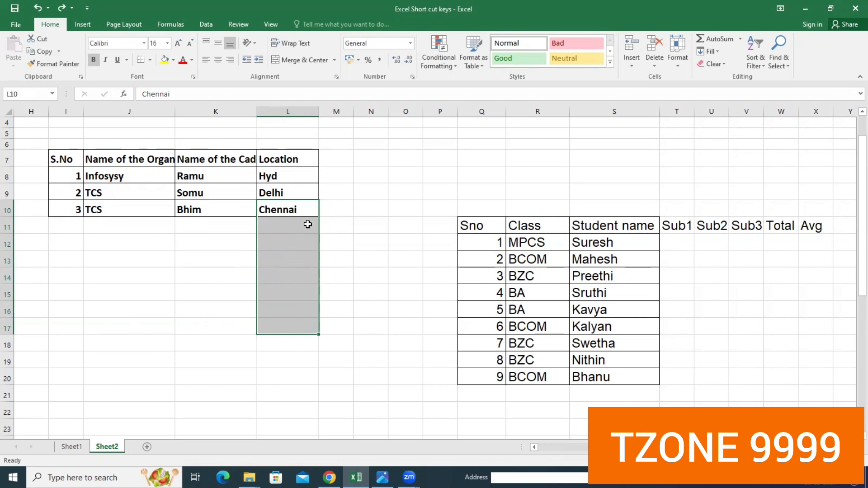
pyautogui.click(341, 228)
pyautogui.moveTo(292, 213); pyautogui.dragTo(287, 340)
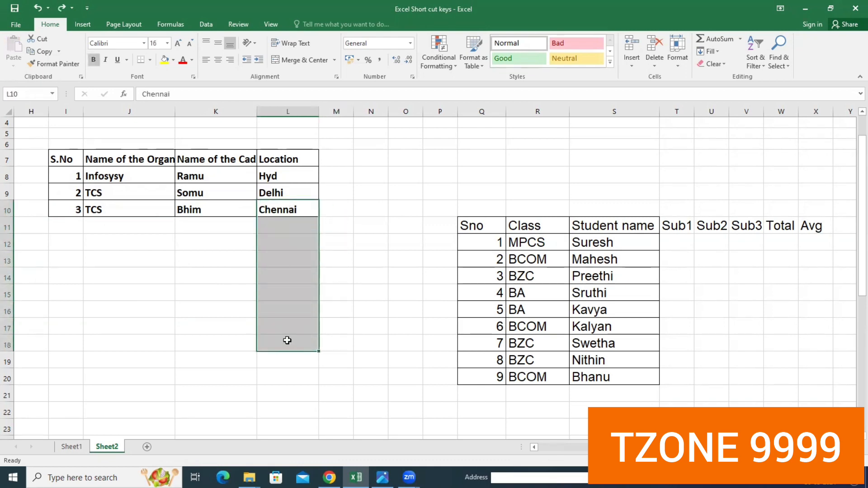
pyautogui.hotkey('ctrl', 'd')
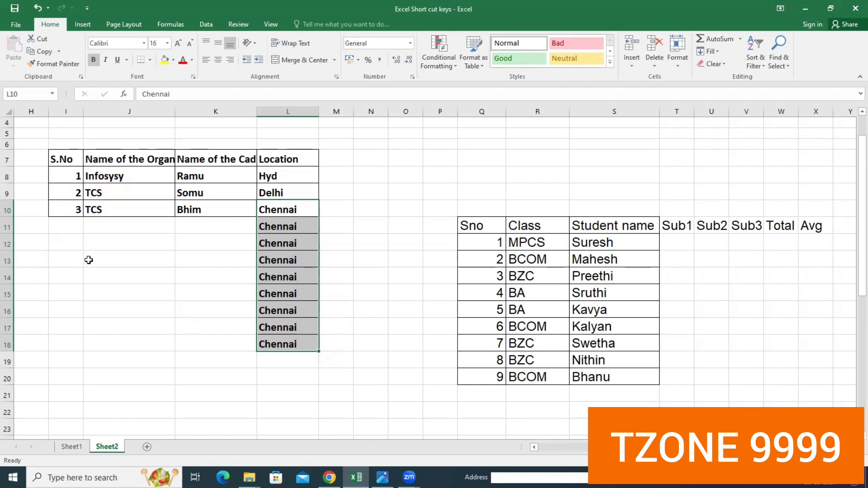
# - Fill the serial number, organisation and candidate name of row 10 down through I10:K18
pyautogui.click(123, 257)
pyautogui.click(71, 211)
pyautogui.moveTo(101, 212); pyautogui.dragTo(217, 344)
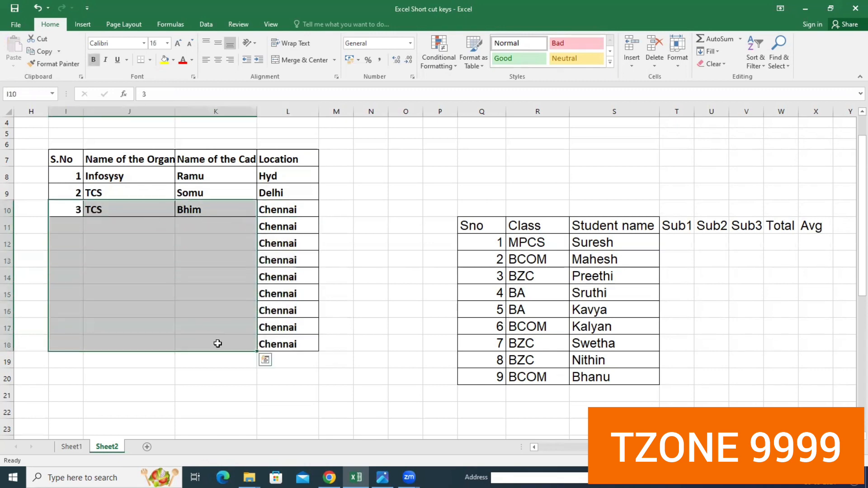
pyautogui.hotkey('ctrl', 'd')
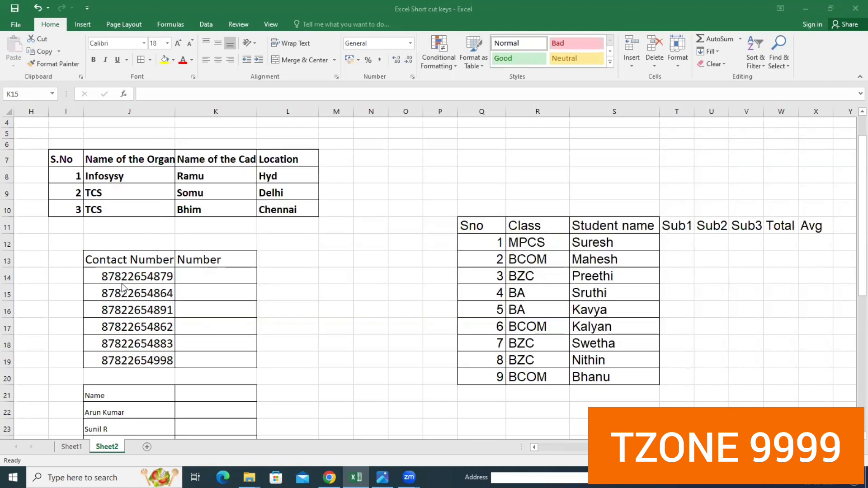
# - Enter the first contact number without its first three digits in K14 under Number
pyautogui.click(192, 276)
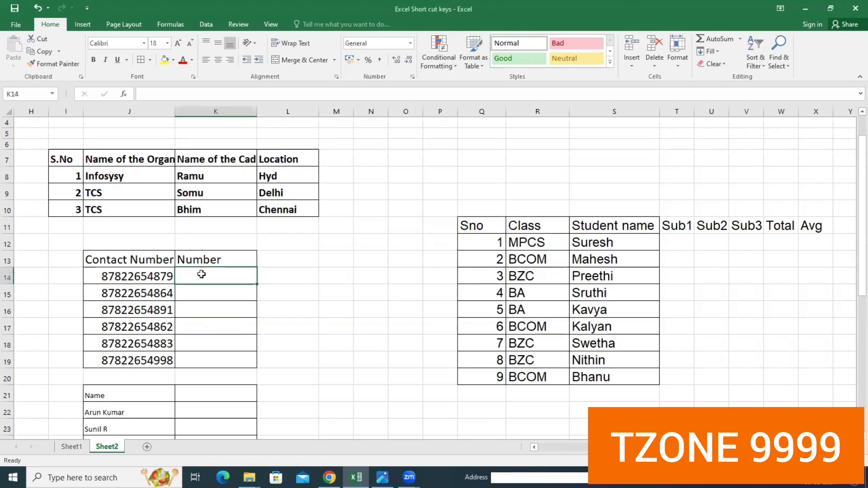
pyautogui.write('22')
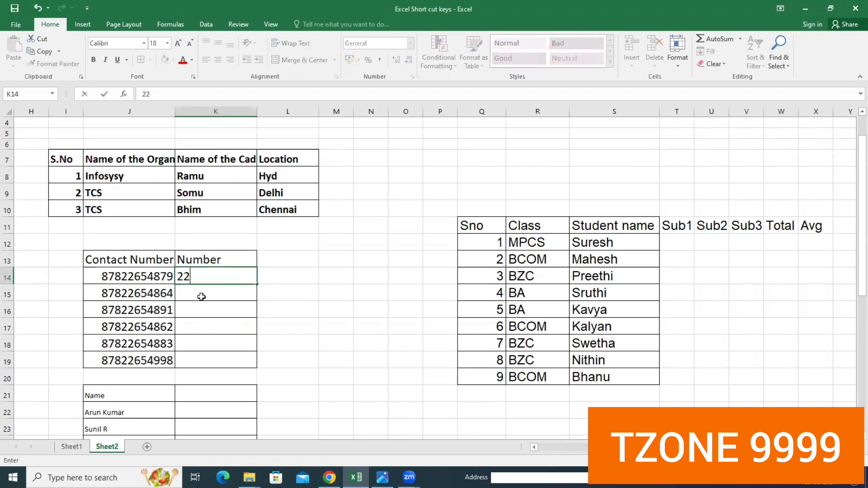
pyautogui.write('654879')
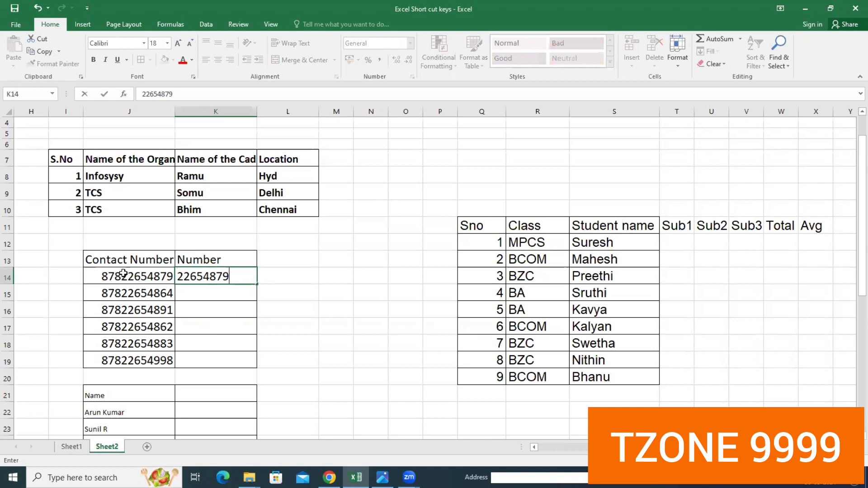
pyautogui.click(268, 298)
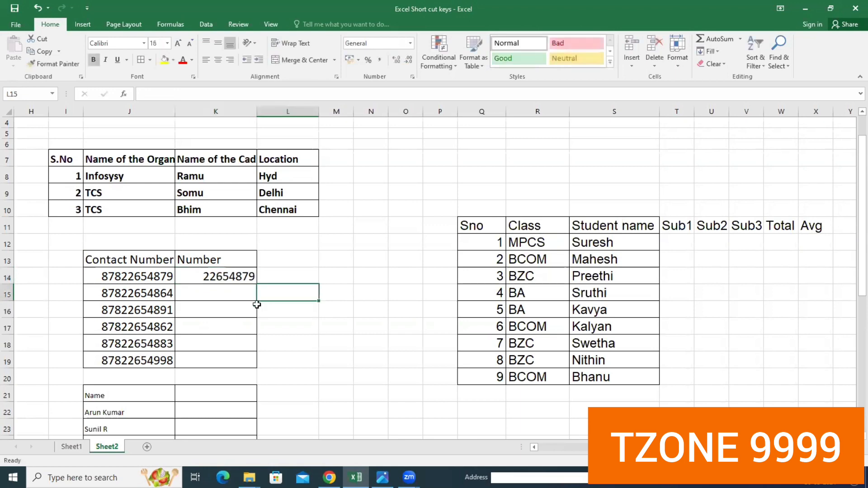
# - Flash Fill the rest of the Number column, K14:K19, from the example in K14
pyautogui.click(205, 278)
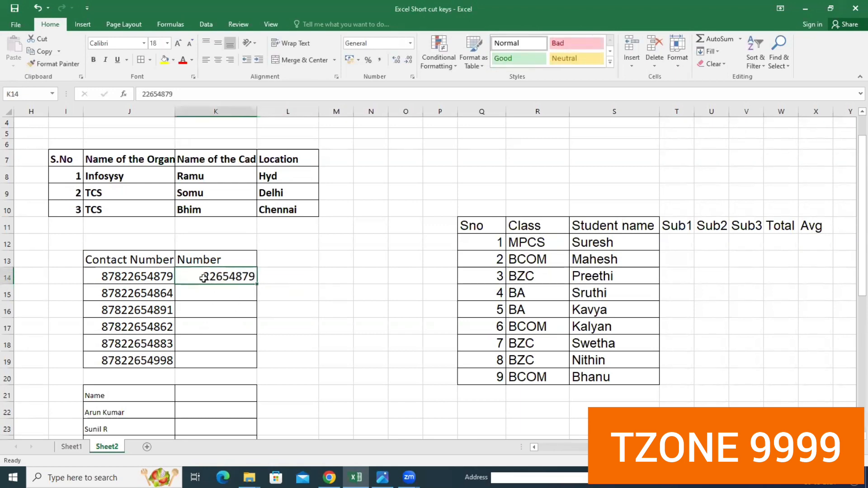
pyautogui.click(210, 294)
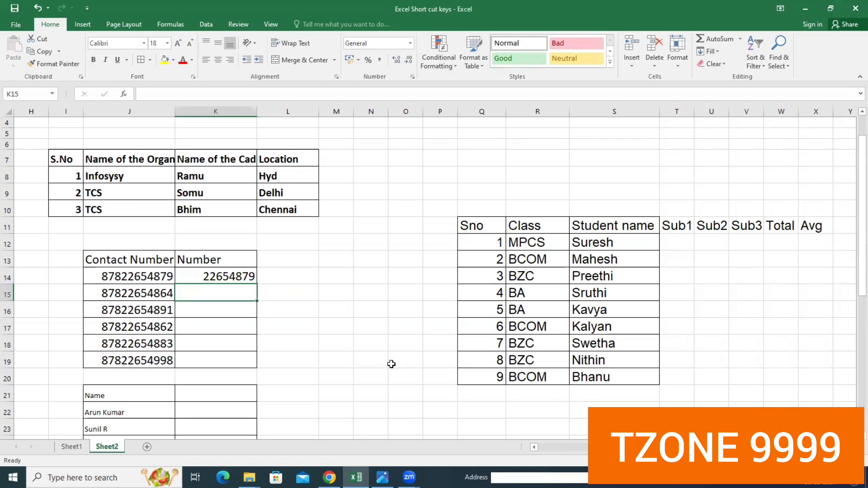
pyautogui.moveTo(145, 274); pyautogui.dragTo(217, 359)
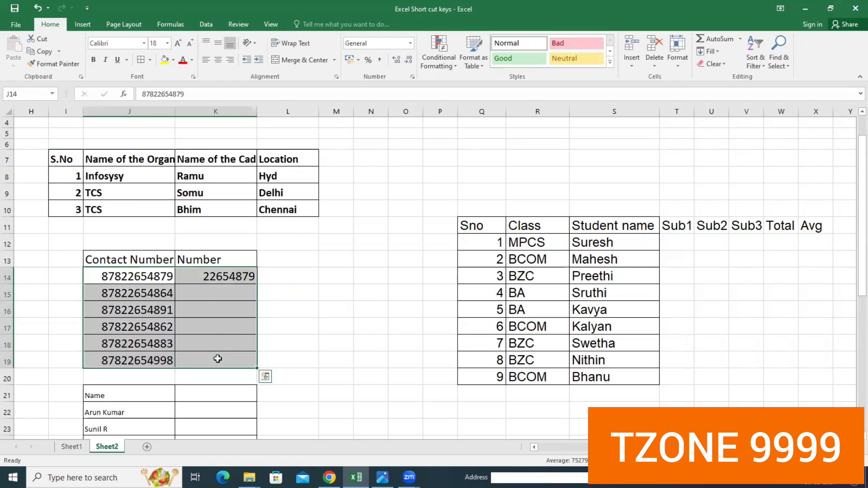
pyautogui.click(324, 345)
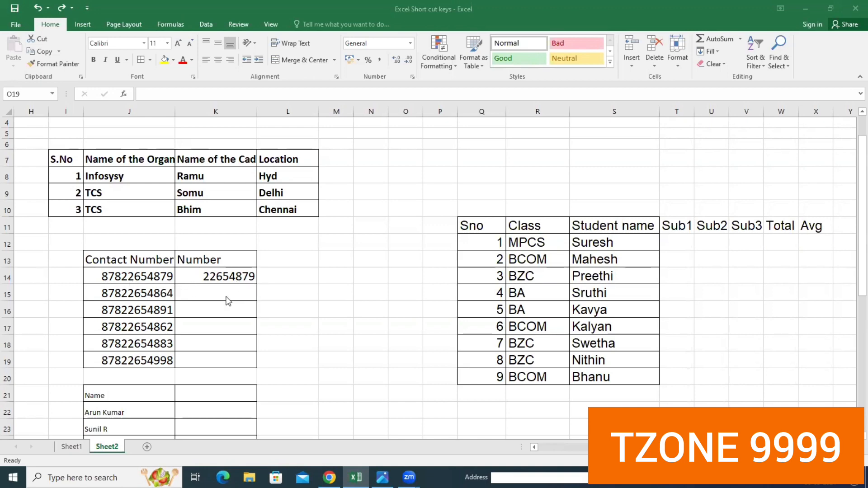
pyautogui.click(192, 276)
pyautogui.moveTo(193, 276); pyautogui.dragTo(216, 355)
pyautogui.hotkey('ctrl', 'e')
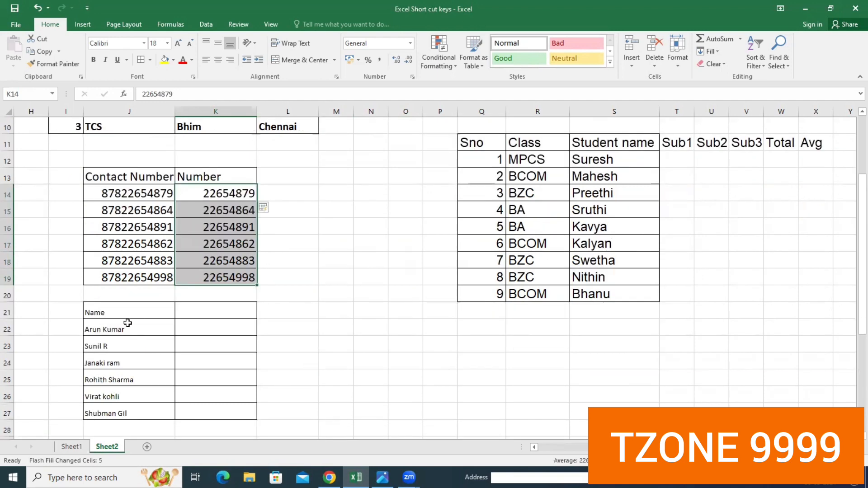
# - Set the font size of the Name list in J21:J27 to 16
pyautogui.moveTo(107, 315); pyautogui.dragTo(135, 408)
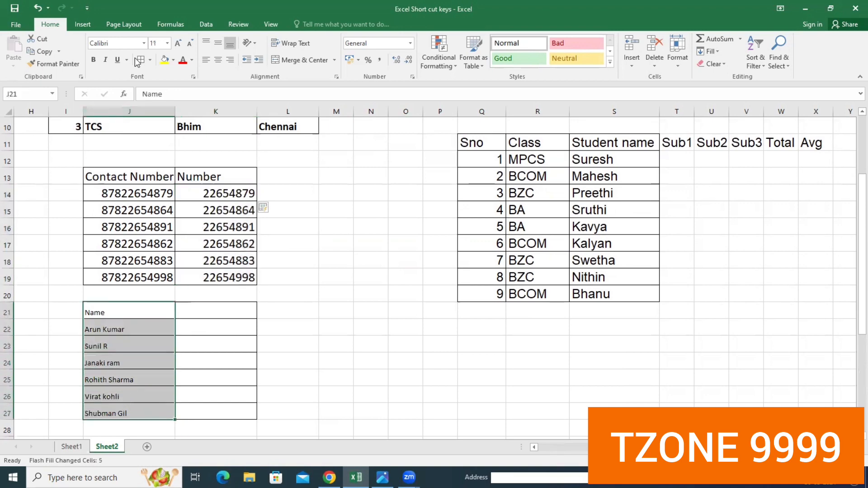
pyautogui.click(166, 43)
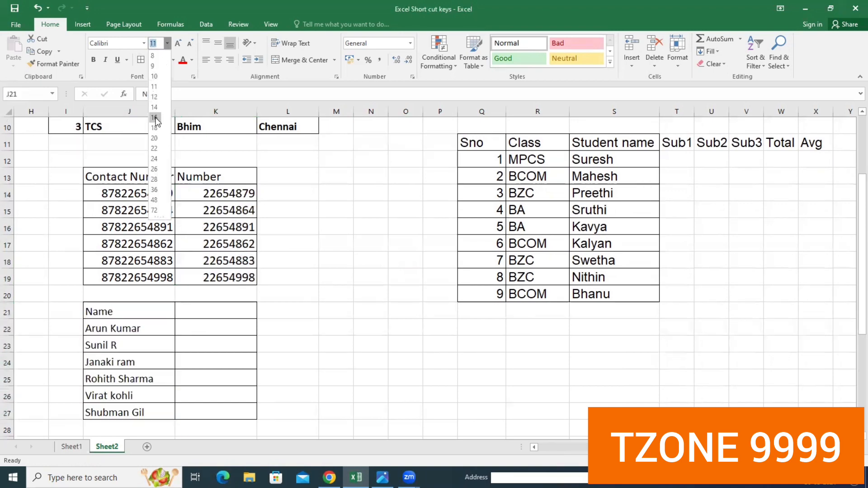
pyautogui.click(154, 96)
pyautogui.click(229, 358)
# - Enter the first person's first name in K22 and Flash Fill the first names through K27
pyautogui.click(208, 328)
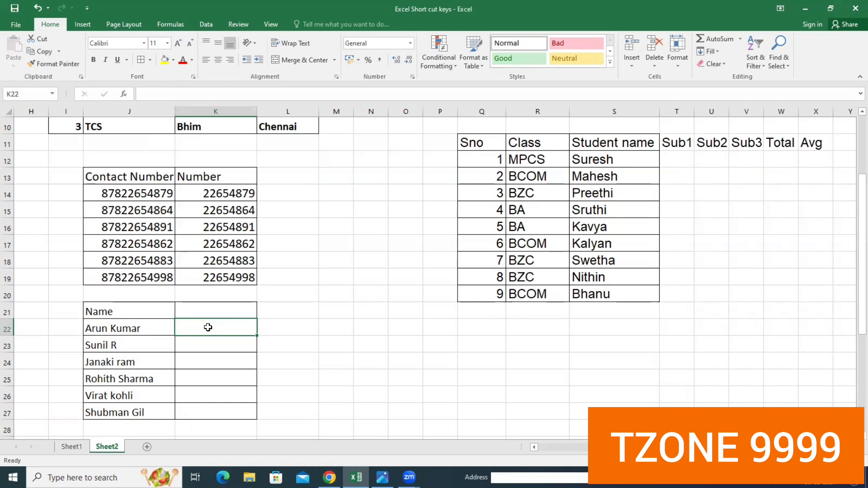
pyautogui.write('Arun')
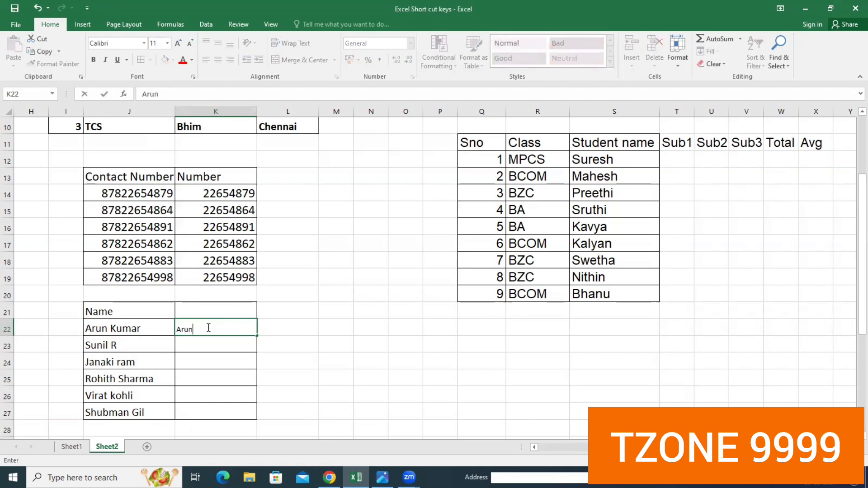
pyautogui.click(248, 351)
pyautogui.moveTo(222, 332); pyautogui.dragTo(237, 407)
pyautogui.hotkey('ctrl', 'e')
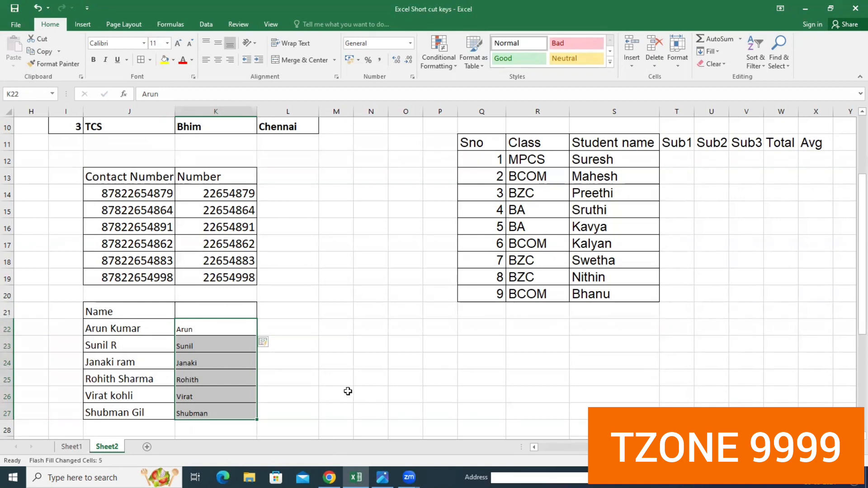
# - Select the whole sheet and find all cells containing the first person's first name from the Name list
pyautogui.scroll(2, 353, 359)
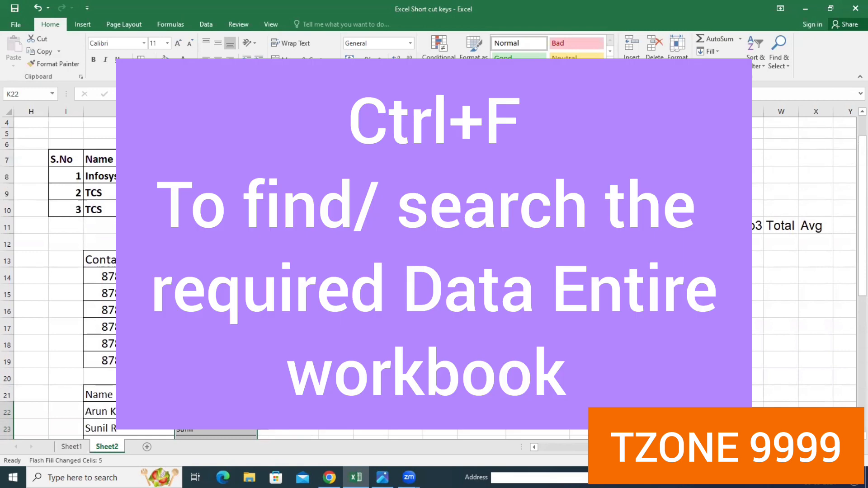
pyautogui.hotkey('ctrl', 'f')
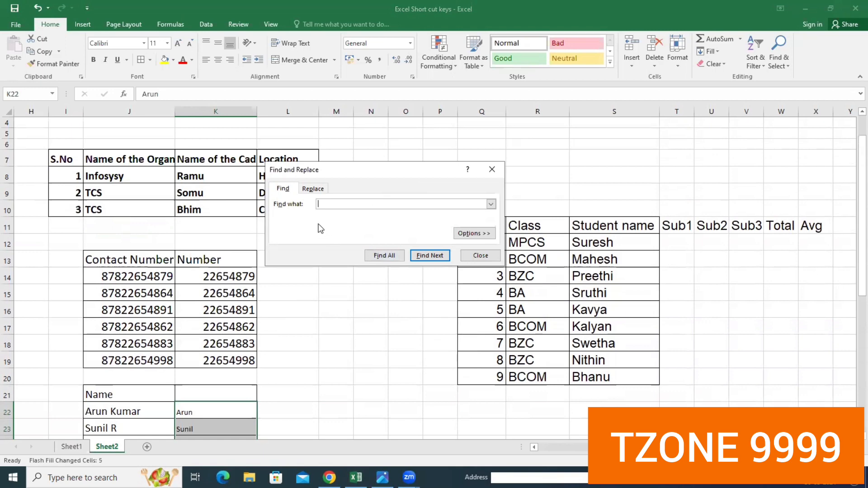
pyautogui.write('arun')
pyautogui.click(357, 313)
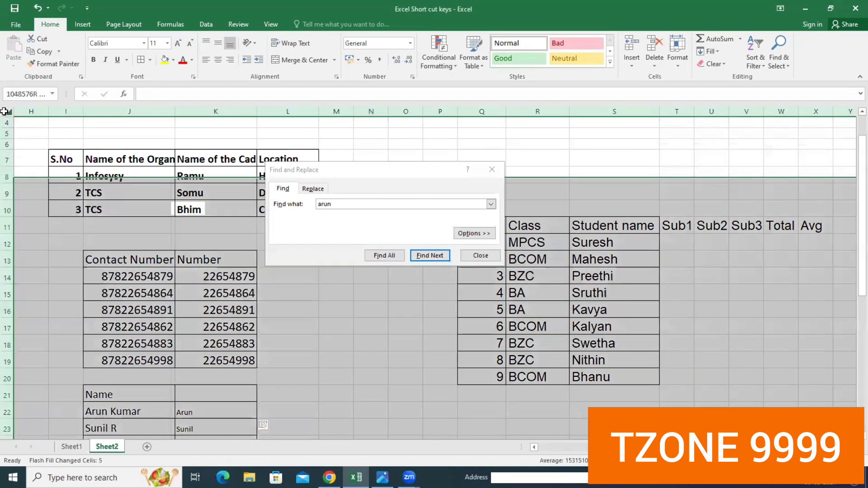
pyautogui.click(7, 110)
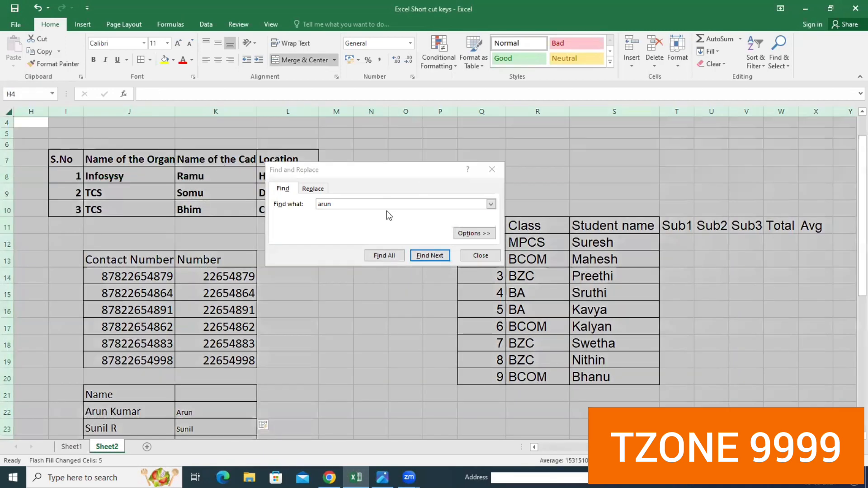
pyautogui.click(429, 258)
pyautogui.click(384, 256)
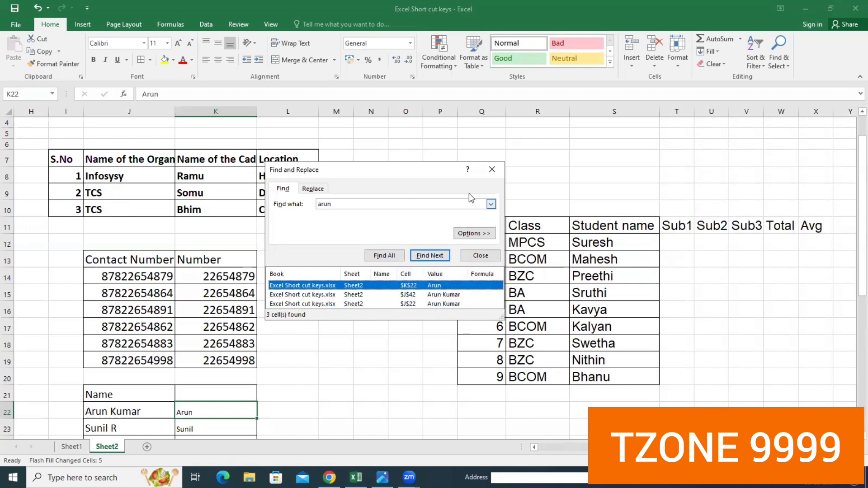
pyautogui.click(492, 169)
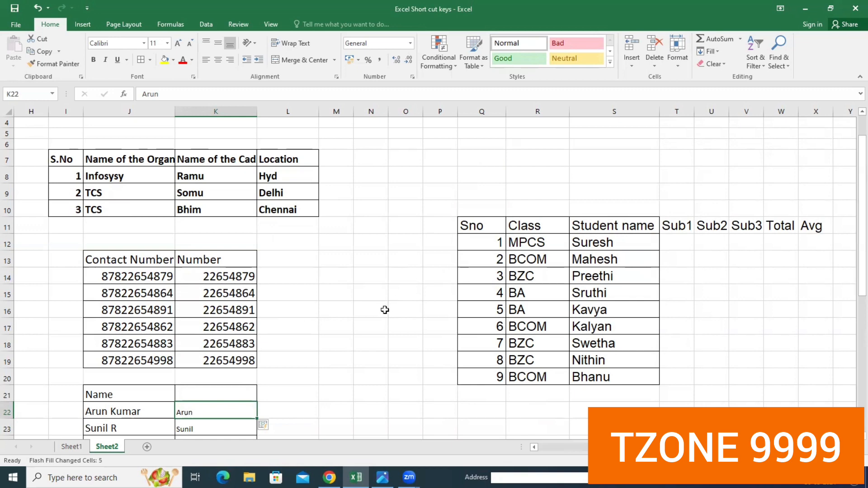
# - Use Go To to jump to cell J15 in the Contact Number column
pyautogui.scroll(-2, 368, 314)
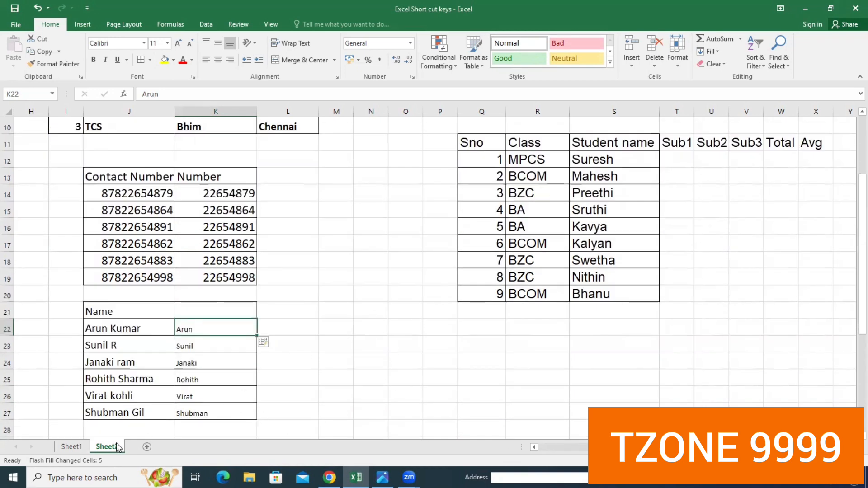
pyautogui.scroll(3, 335, 281)
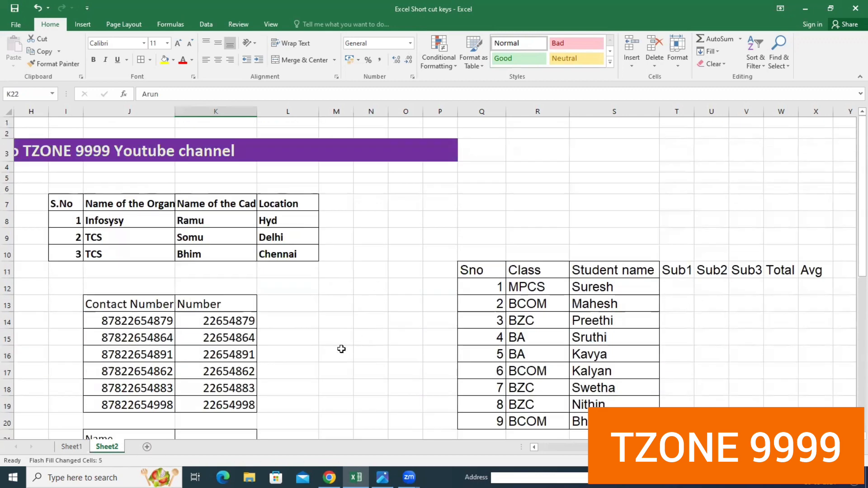
pyautogui.hotkey('ctrl', 'g')
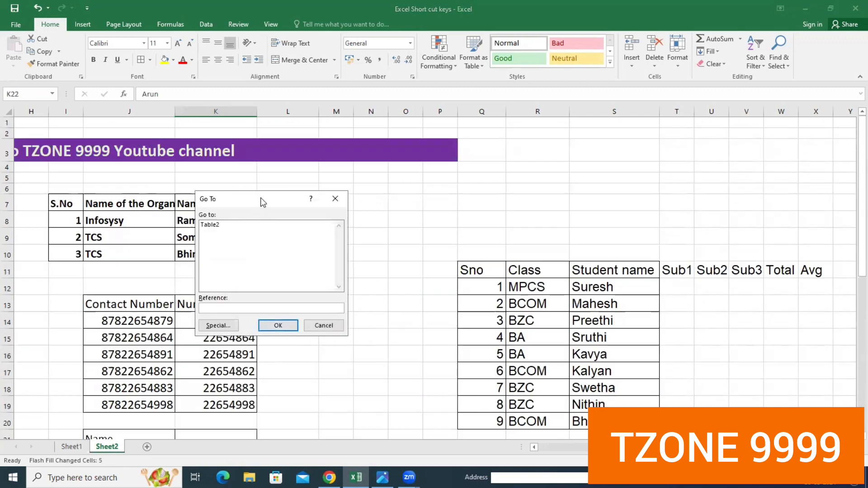
pyautogui.moveTo(262, 199); pyautogui.dragTo(382, 184)
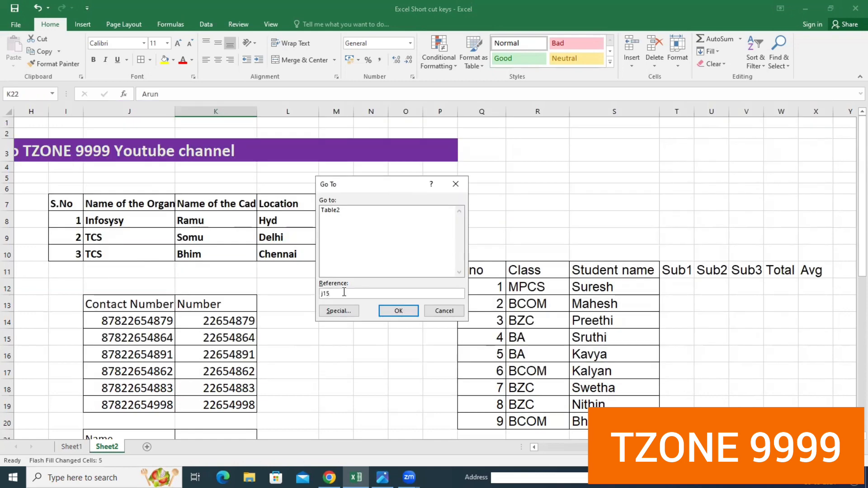
pyautogui.click(394, 313)
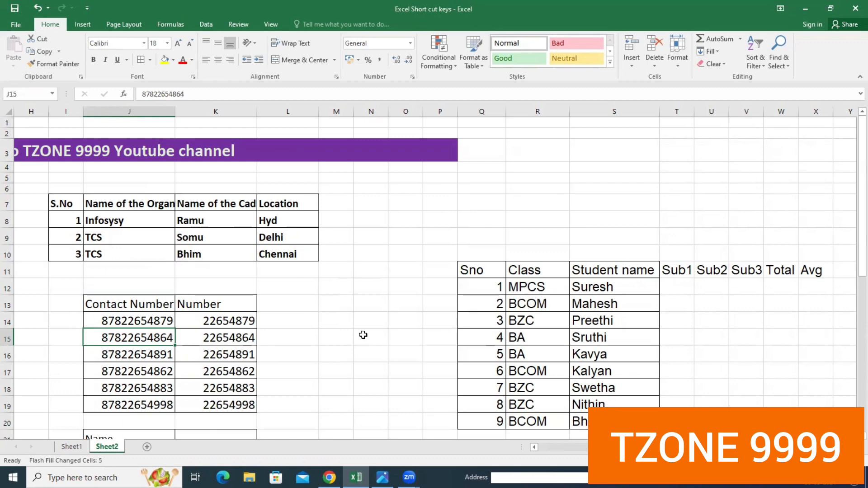
pyautogui.scroll(-1, 471, 258)
pyautogui.scroll(1, 411, 274)
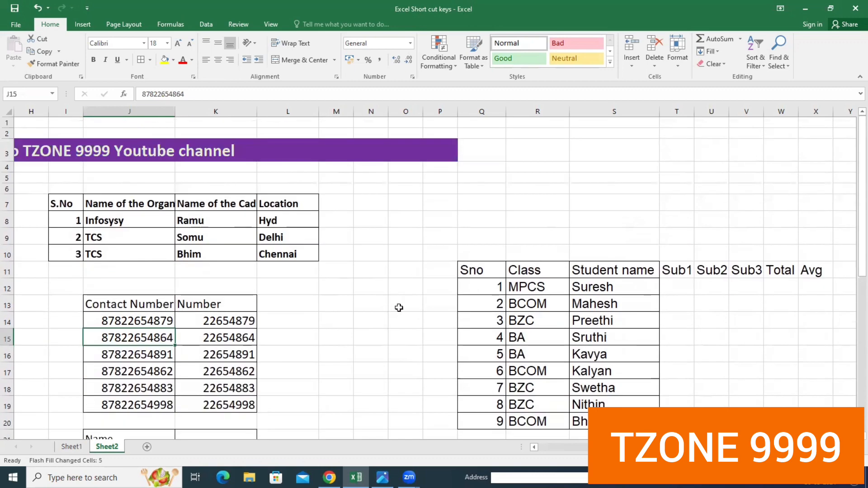
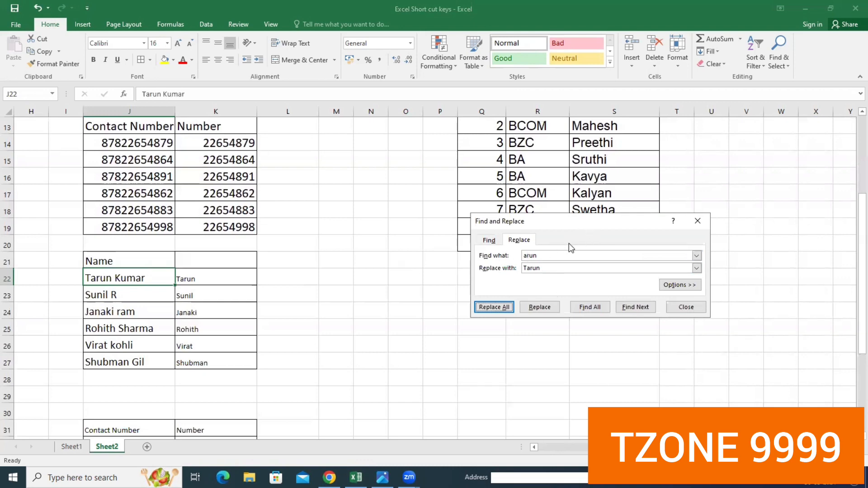
# - Close the Find and Replace dialog and italicize the student table rows in Q12:S20
pyautogui.click(699, 224)
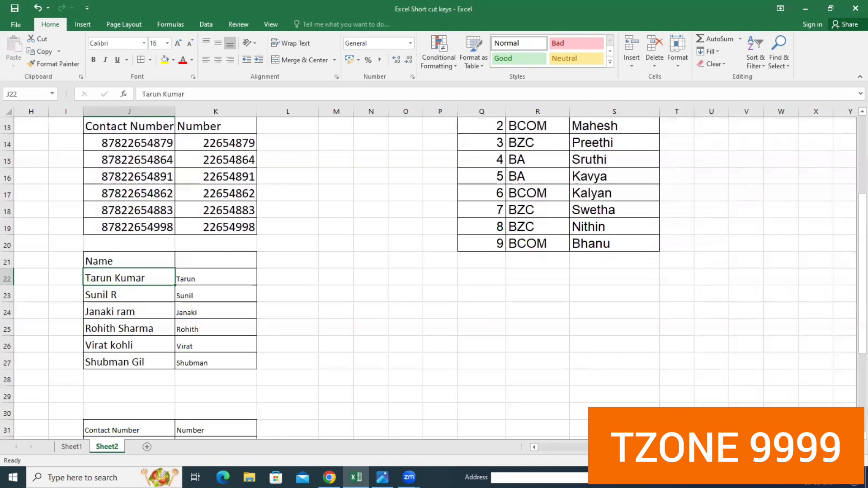
pyautogui.scroll(4, 730, 281)
pyautogui.hscroll(-1, 730, 281)
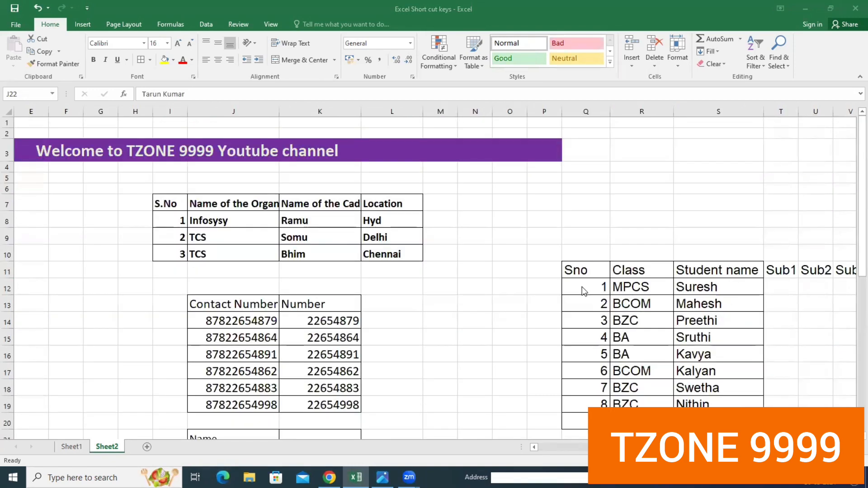
pyautogui.moveTo(583, 288); pyautogui.dragTo(706, 423)
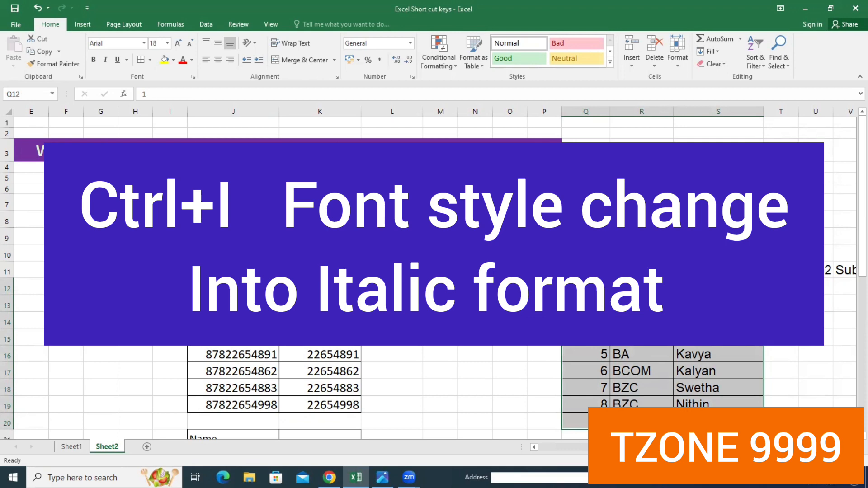
pyautogui.hotkey('ctrl', 'i')
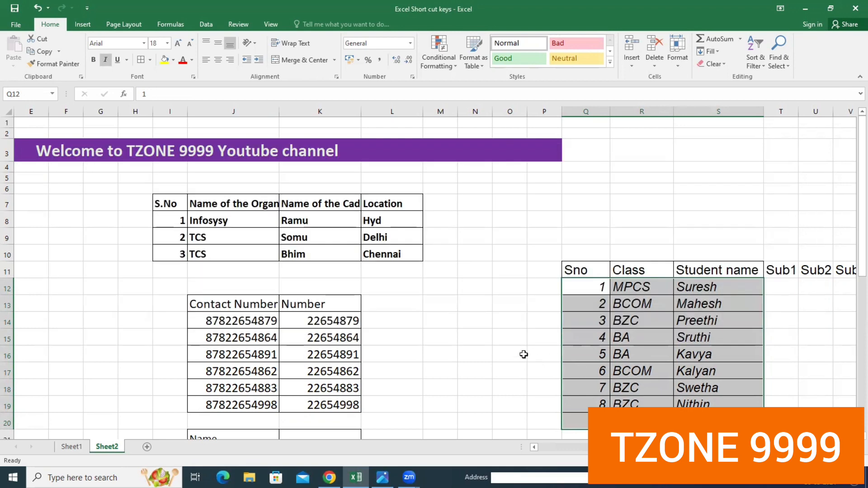
# - Apply italic to the candidate names in K8:K10 and remove it again
pyautogui.click(466, 333)
pyautogui.moveTo(310, 222); pyautogui.dragTo(310, 255)
pyautogui.click(105, 59)
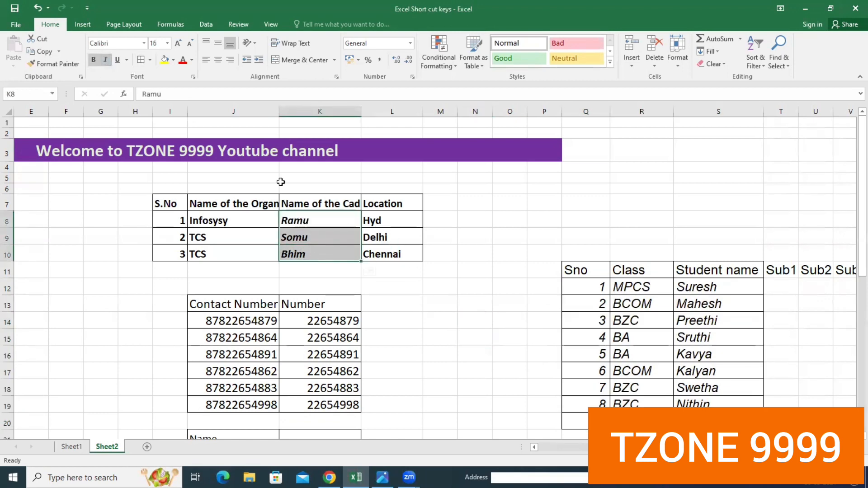
pyautogui.click(445, 304)
pyautogui.moveTo(307, 222); pyautogui.dragTo(315, 256)
pyautogui.hotkey('ctrl', 'i')
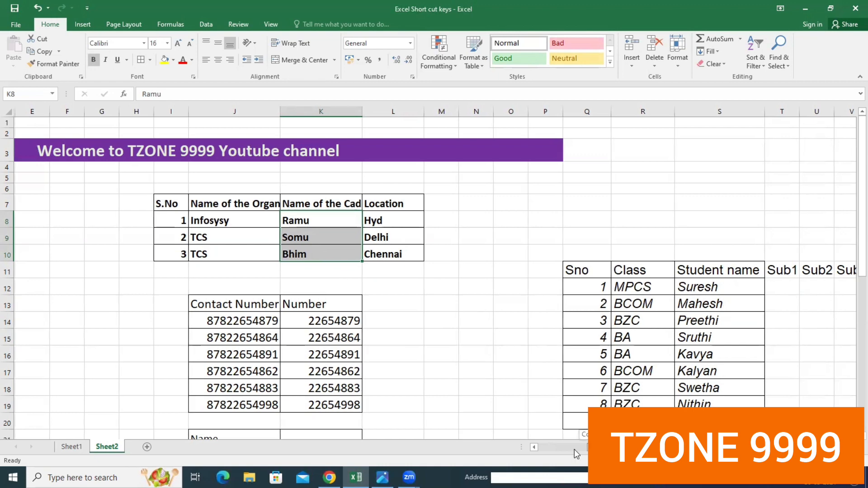
# - Switch to Chrome and copy the web address of the Satavahana University site
pyautogui.hscroll(-4, 246, 333)
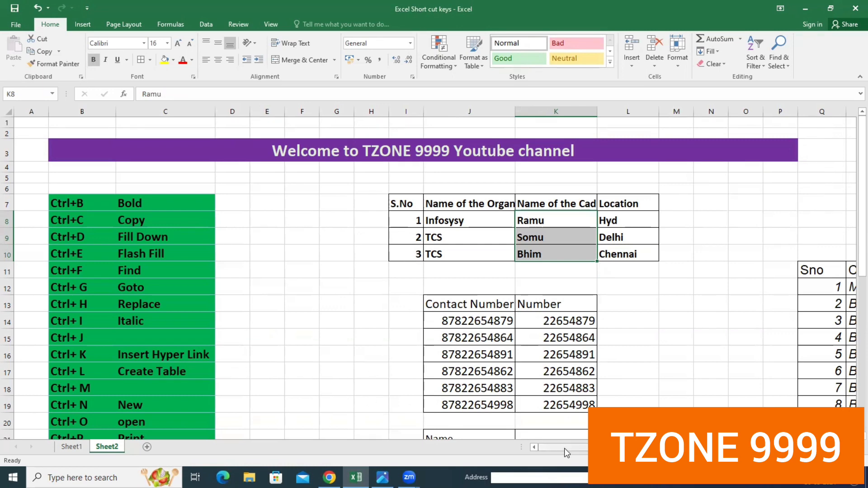
pyautogui.hscroll(3, 543, 417)
pyautogui.scroll(-1, 447, 304)
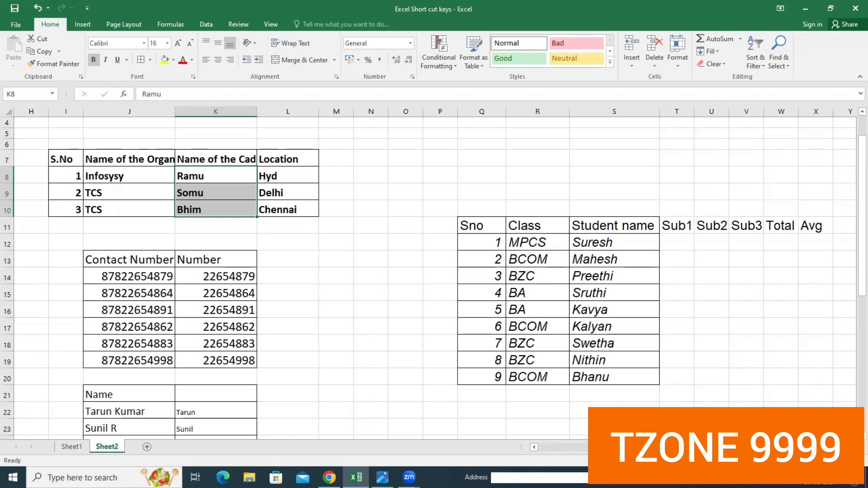
pyautogui.moveTo(329, 477)
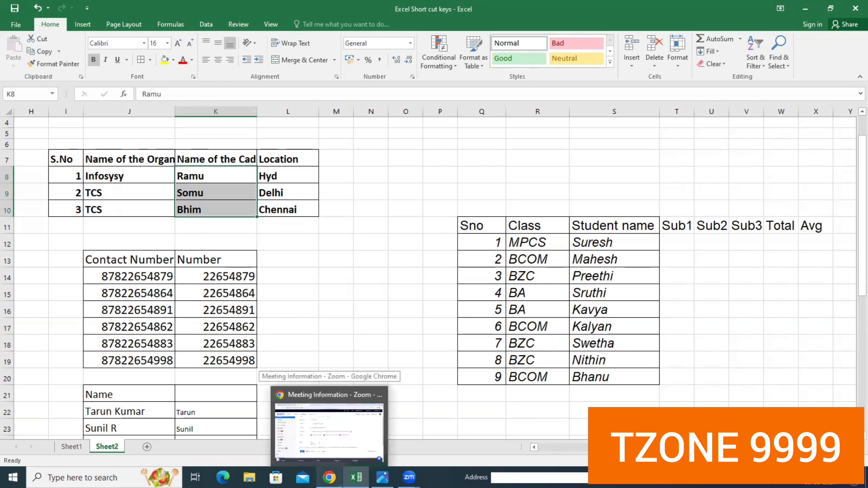
pyautogui.click(330, 432)
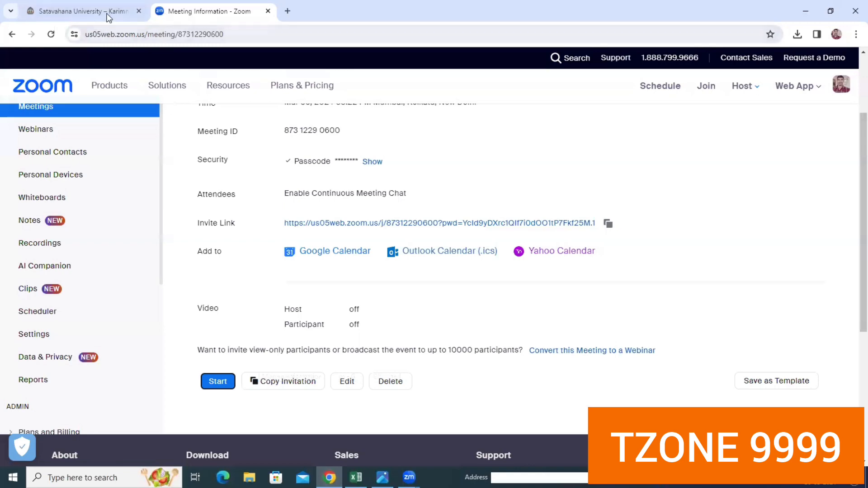
pyautogui.click(144, 13)
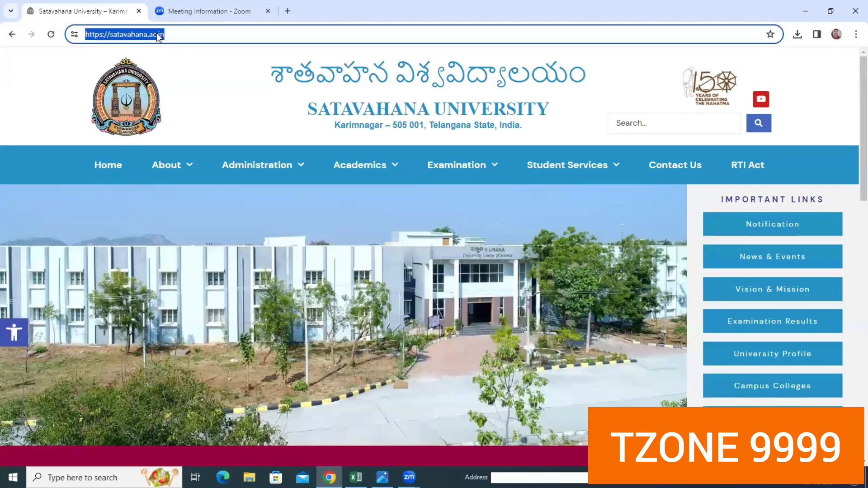
pyautogui.rightClick(157, 34)
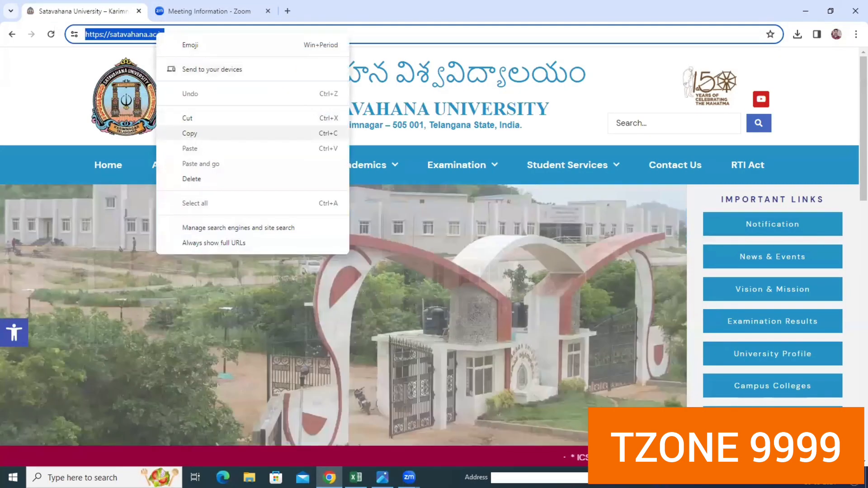
pyautogui.click(197, 134)
# - Switch back to Excel and paste the copied web address into cell Q25
pyautogui.click(357, 478)
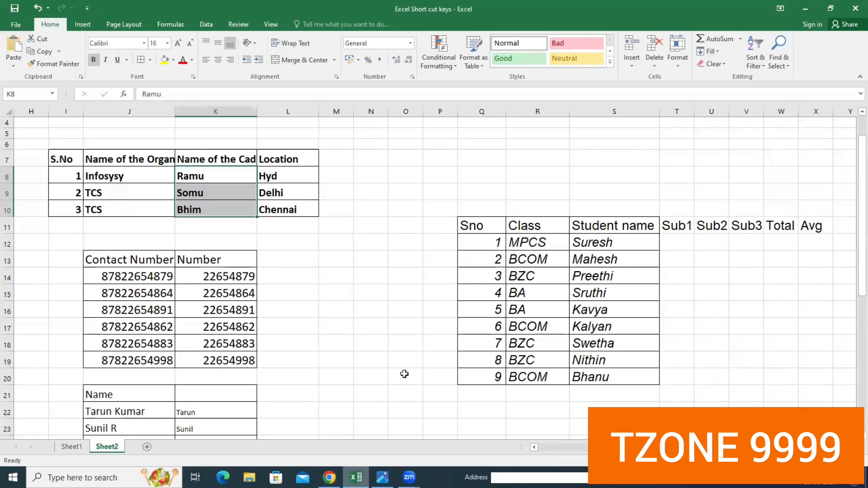
pyautogui.scroll(-4, 405, 374)
pyautogui.click(499, 278)
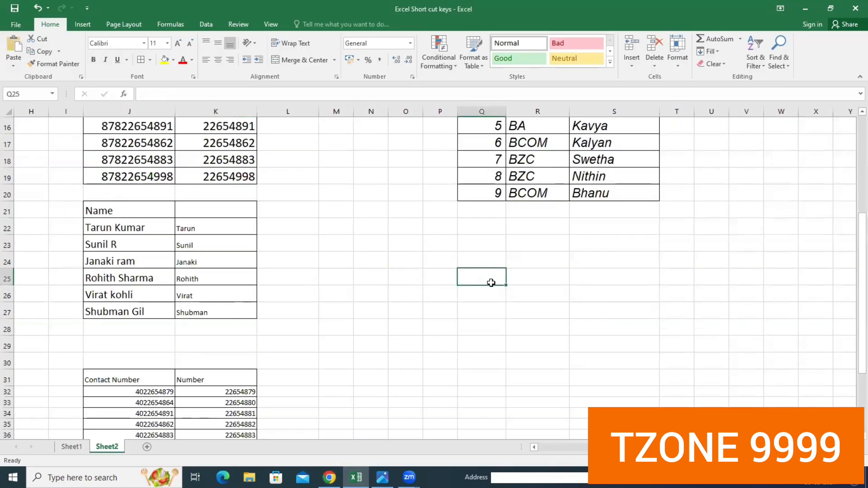
pyautogui.write('https://satavahana.ac.in/')
# - Insert a hyperlink to the file New Microsoft Excel Worksheet.xlsx in cells Q28:Q29
pyautogui.click(502, 337)
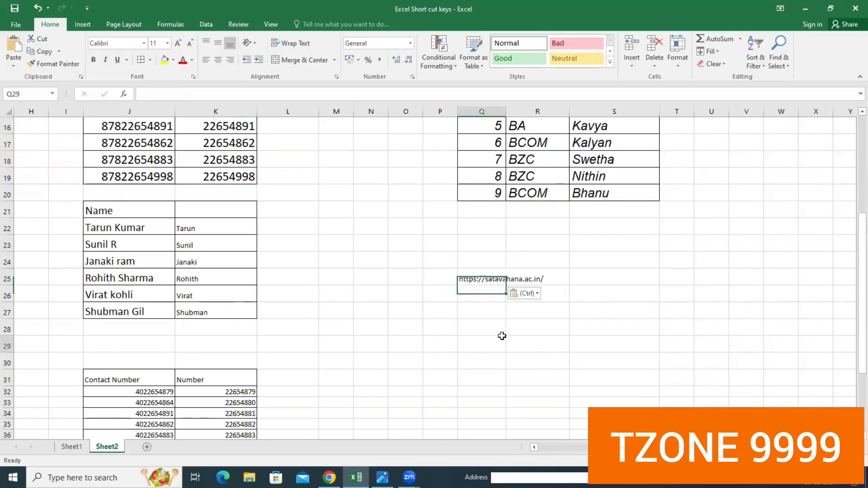
pyautogui.hotkey('shift', 'Up')
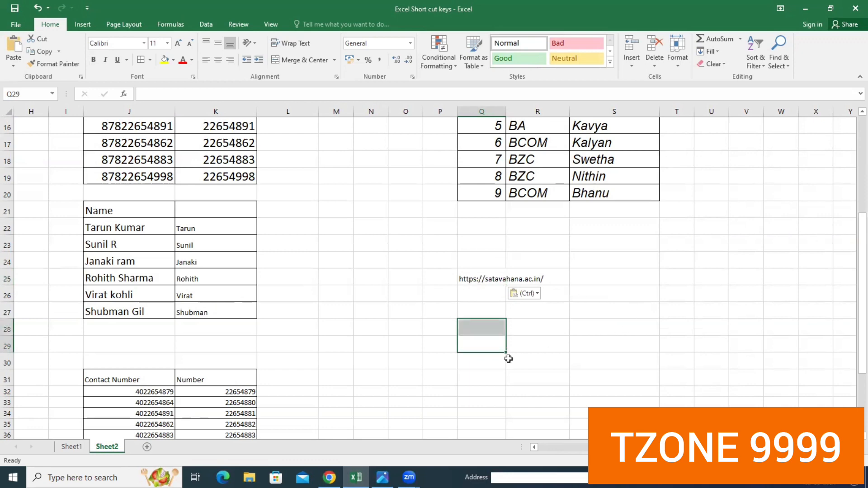
pyautogui.hotkey('ctrl', 'k')
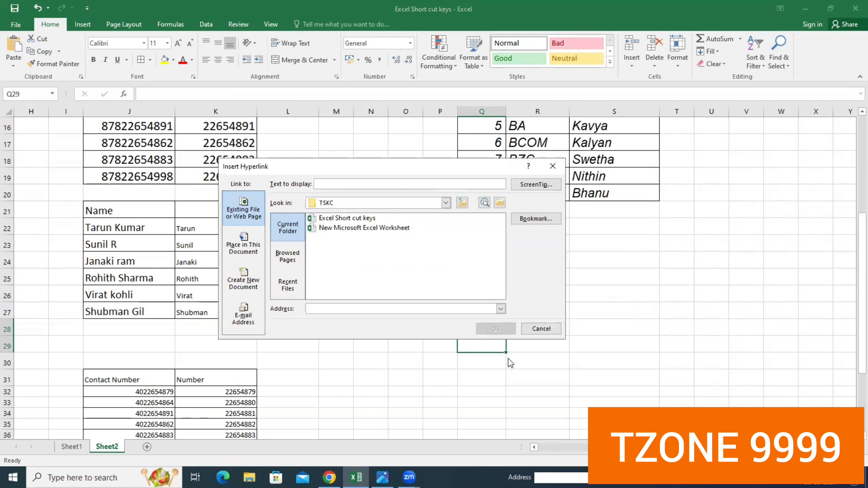
pyautogui.click(338, 228)
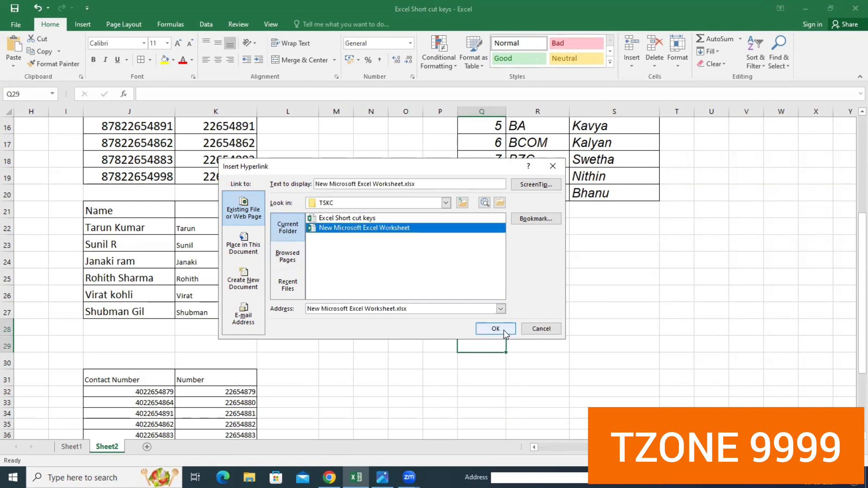
pyautogui.click(496, 329)
# - Follow the worksheet hyperlink in Q28 and close the workbook it opens
pyautogui.click(545, 378)
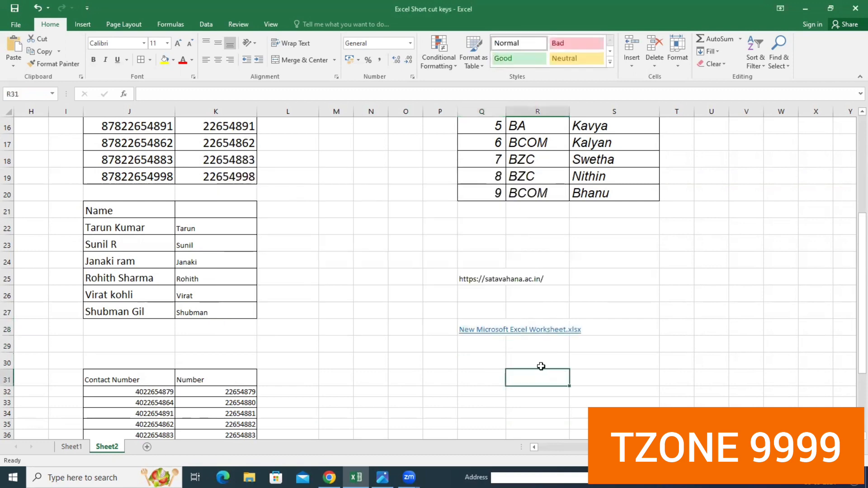
pyautogui.click(486, 331)
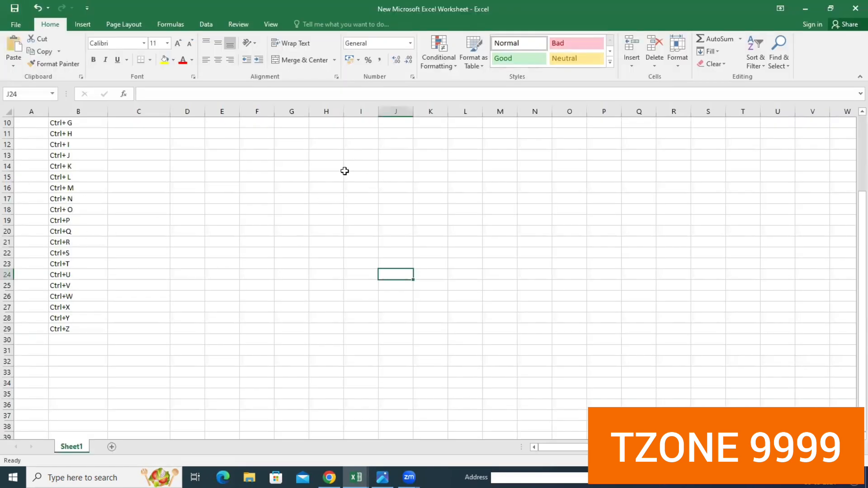
pyautogui.click(854, 10)
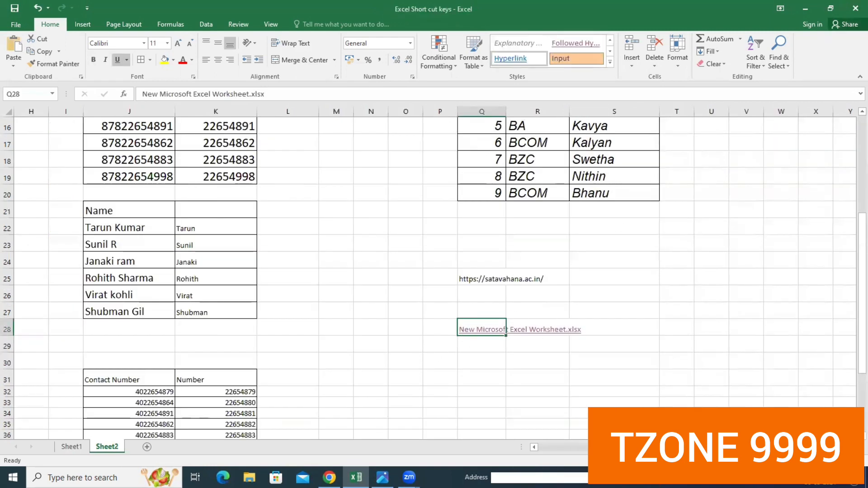
# - Convert the organization list in I7:L10 into a table with headers
pyautogui.hscroll(-5, 168, 273)
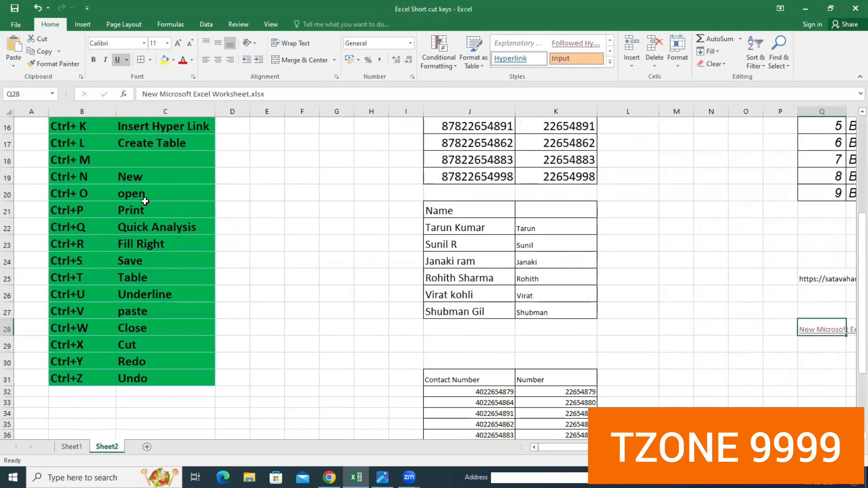
pyautogui.scroll(1, 149, 176)
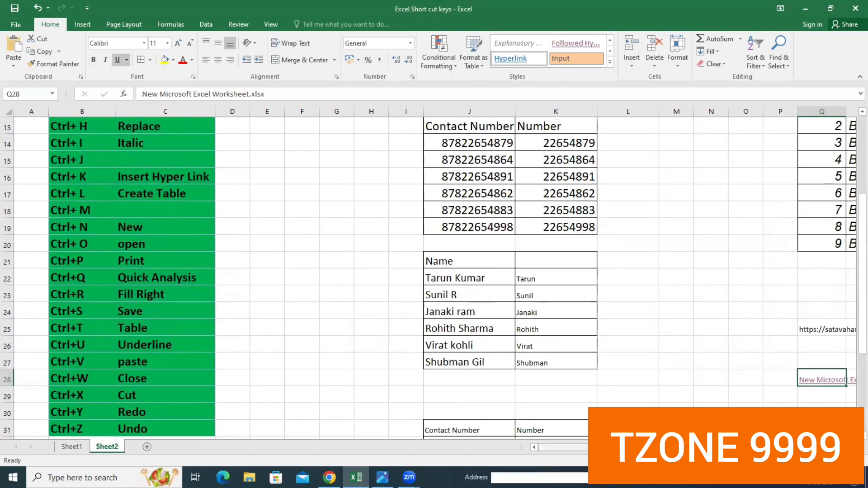
pyautogui.hscroll(3, 452, 271)
pyautogui.scroll(2, 452, 272)
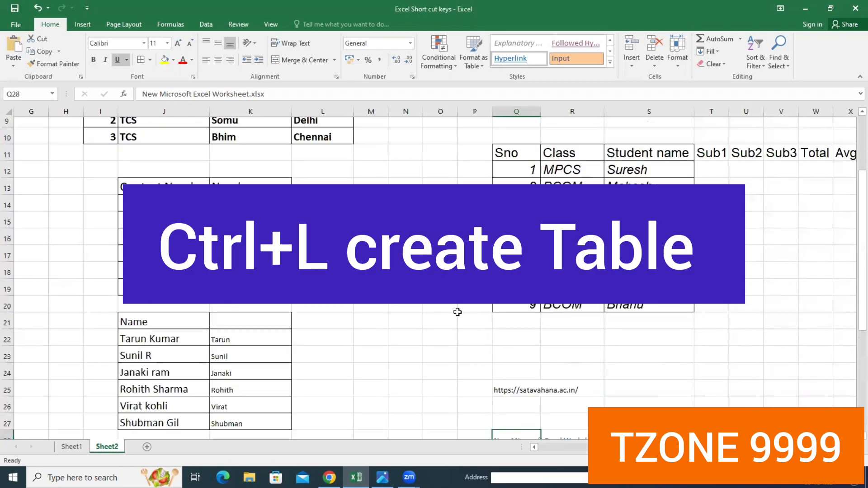
pyautogui.scroll(2, 434, 271)
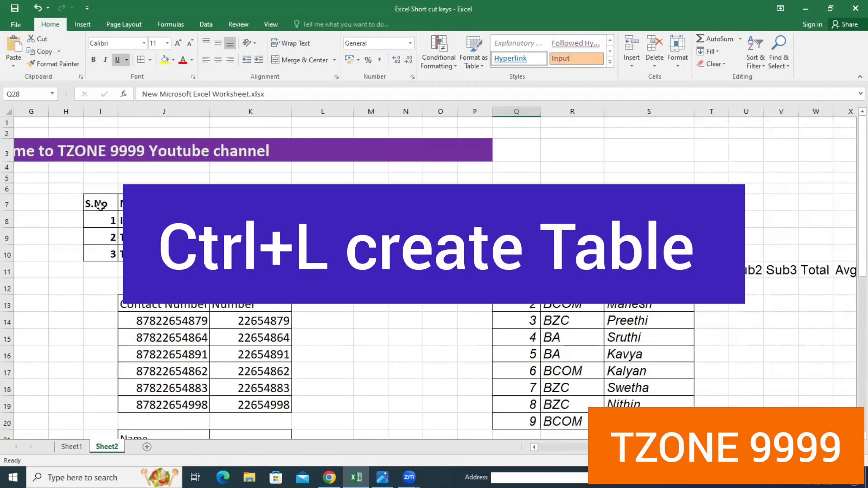
pyautogui.moveTo(99, 202); pyautogui.dragTo(332, 254)
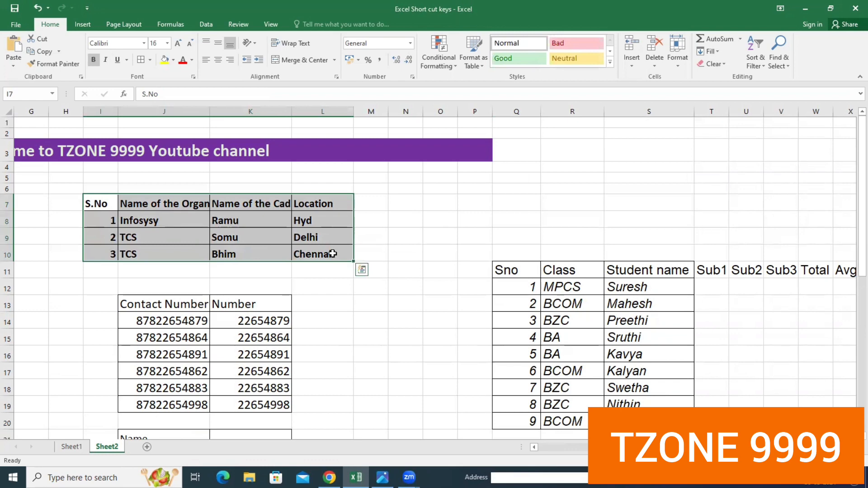
pyautogui.hotkey('ctrl', 'l')
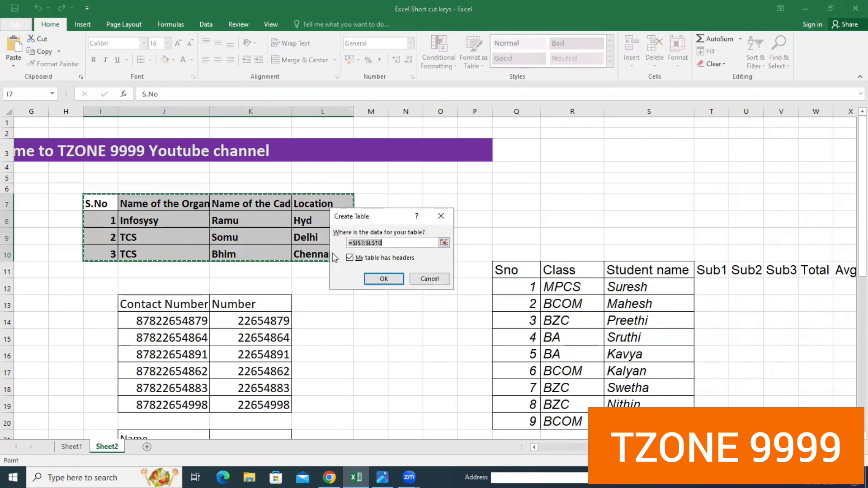
pyautogui.click(385, 279)
pyautogui.click(447, 316)
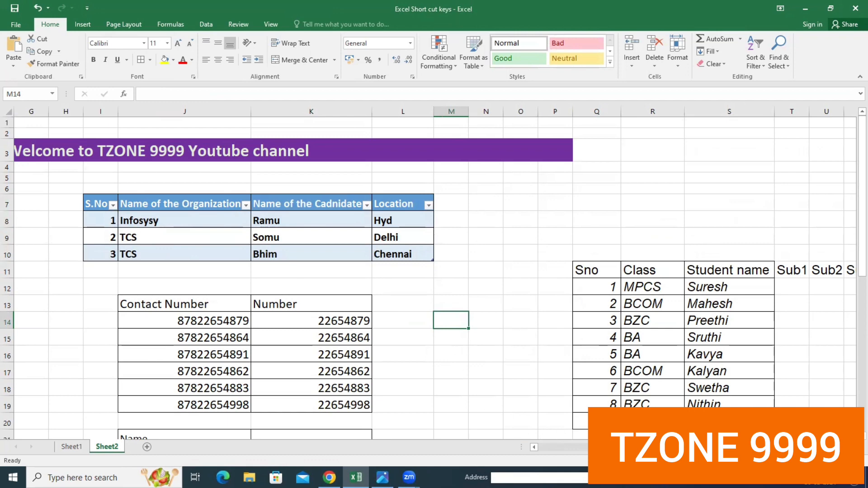
# - Create a new blank workbook
pyautogui.hscroll(-2, 183, 365)
pyautogui.scroll(-1, 181, 360)
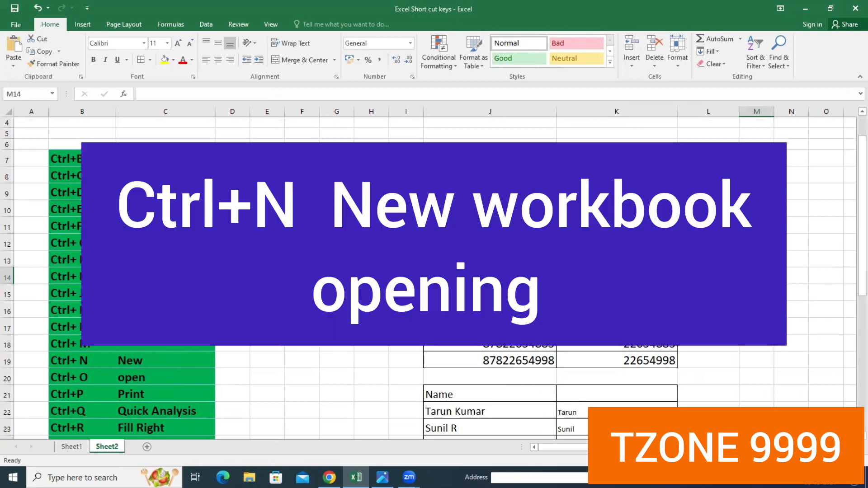
pyautogui.hotkey('ctrl', 'n')
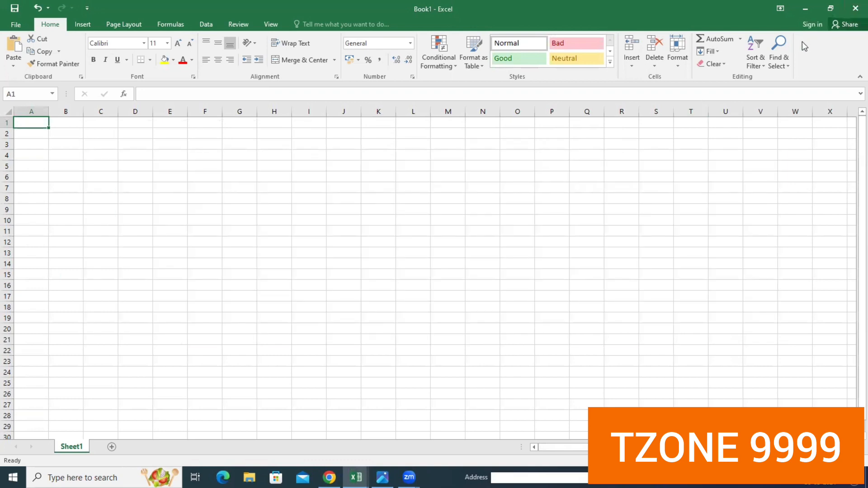
# - View the recent files on the Open page and close the blank workbook
pyautogui.hotkey('ctrl', 'o')
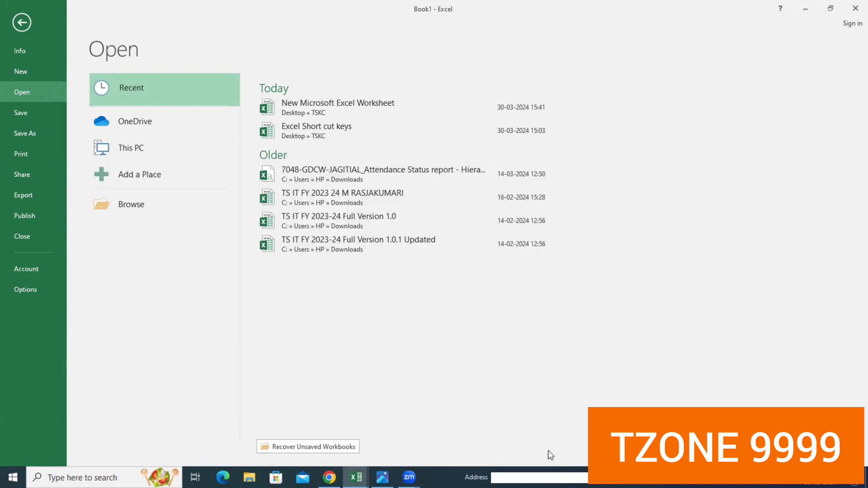
pyautogui.click(853, 9)
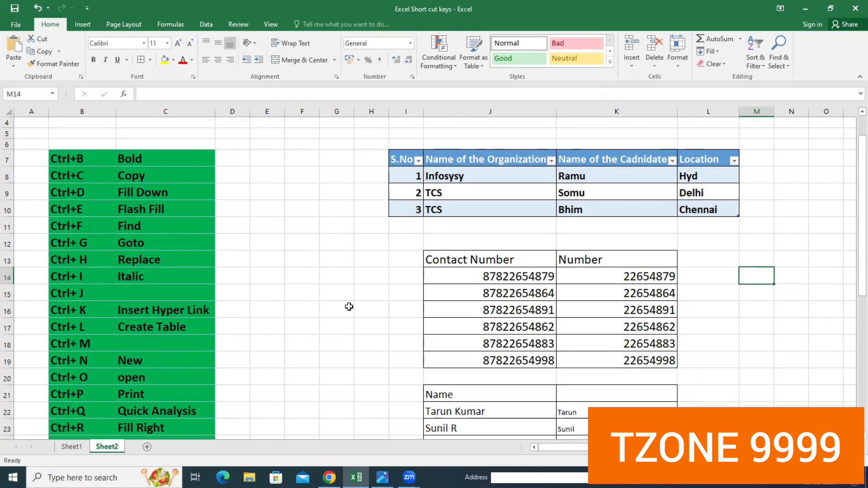
# - View the print preview of the shortcut sheet and close the workbook without saving the changes
pyautogui.hotkey('ctrl', 'p')
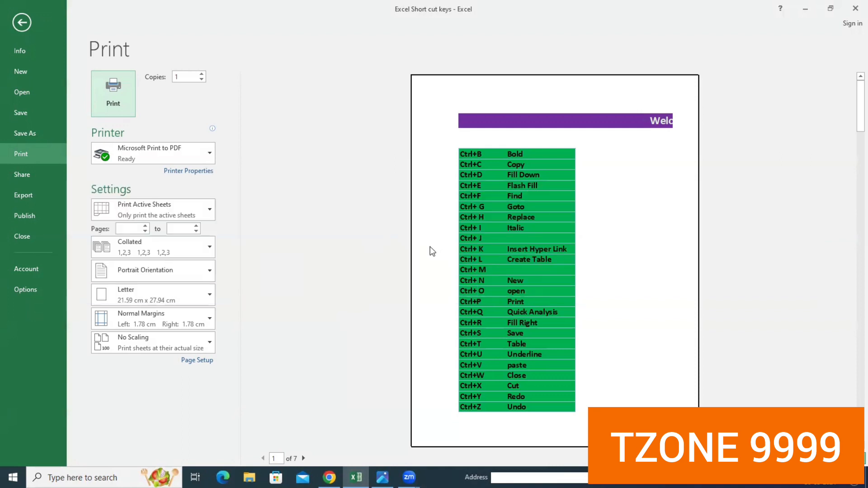
pyautogui.click(852, 13)
pyautogui.hotkey('ctrl', 'w')
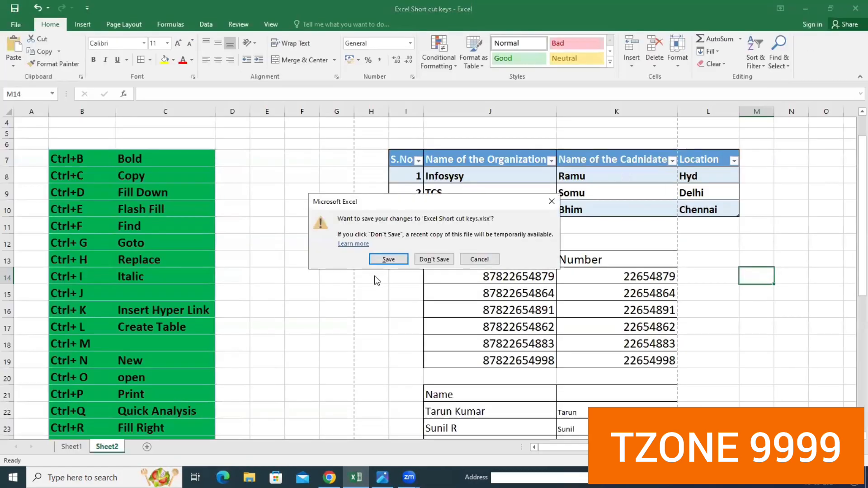
pyautogui.click(430, 257)
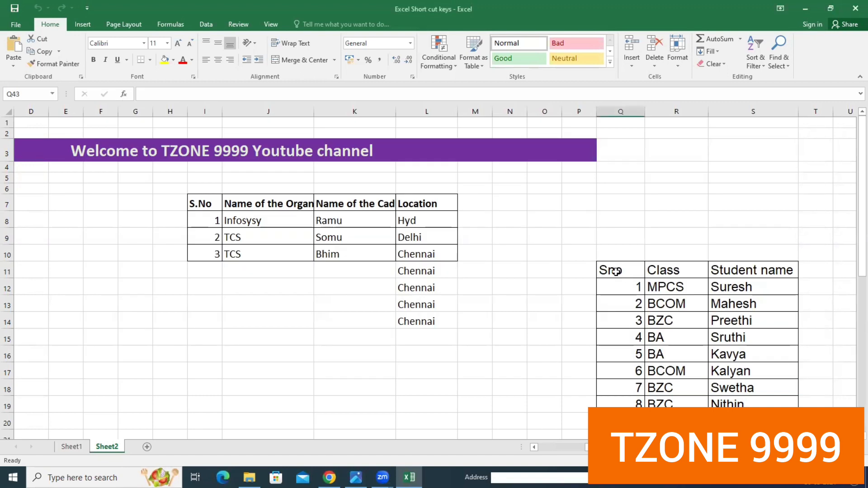
# - Apply Color Scale formatting to the student table starting at Q11 through Quick Analysis
pyautogui.moveTo(616, 272); pyautogui.dragTo(747, 434)
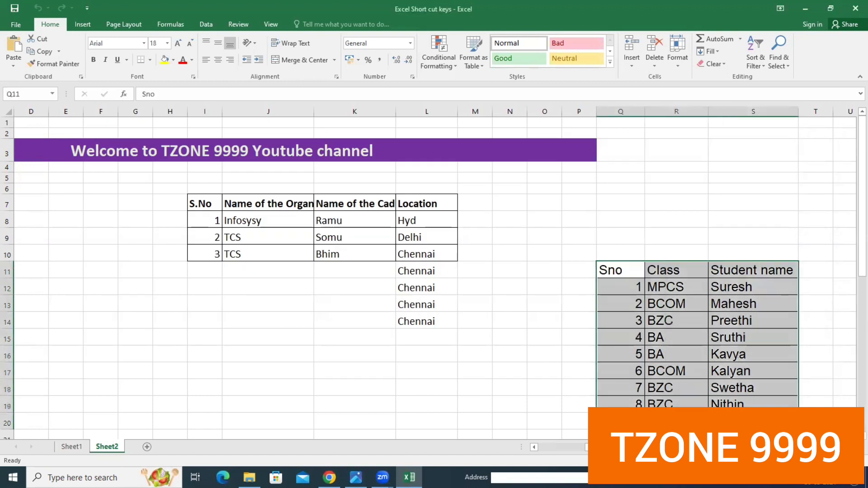
pyautogui.hotkey('ctrl', 'q')
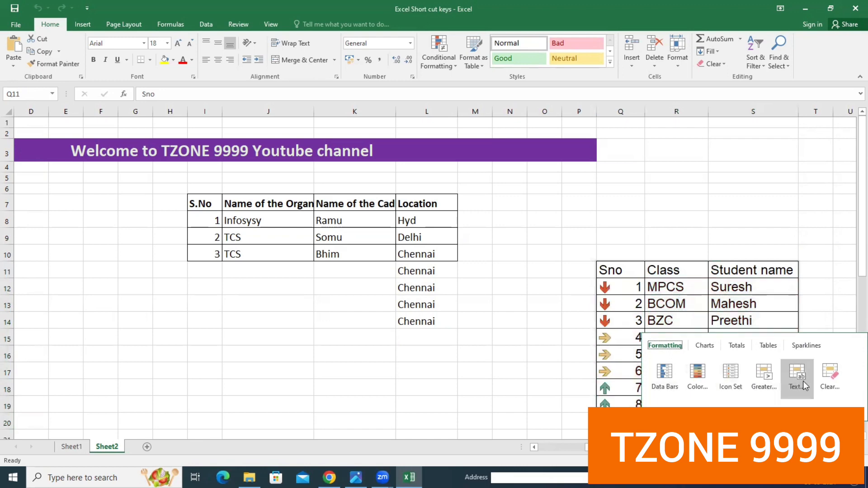
pyautogui.click(704, 381)
pyautogui.scroll(-4, 678, 317)
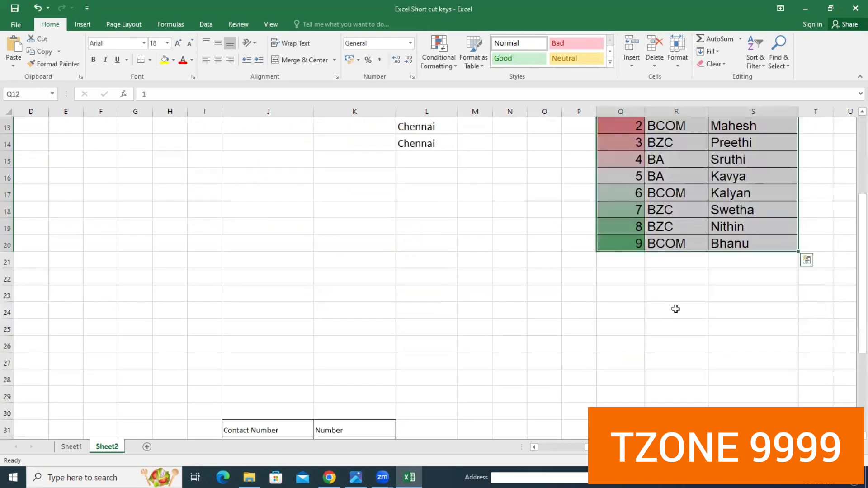
pyautogui.scroll(4, 705, 353)
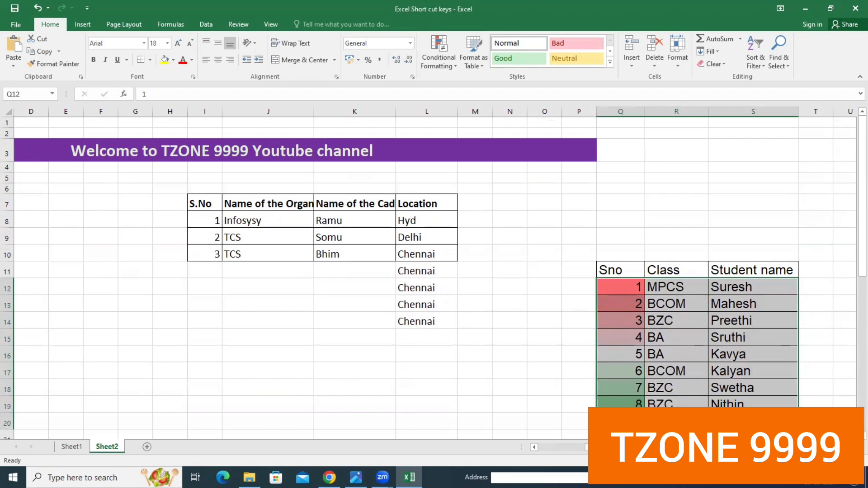
# - Clear the extra Chennai entries in L11:L14 below the organization list
pyautogui.hscroll(-3, 254, 363)
pyautogui.scroll(-3, 254, 363)
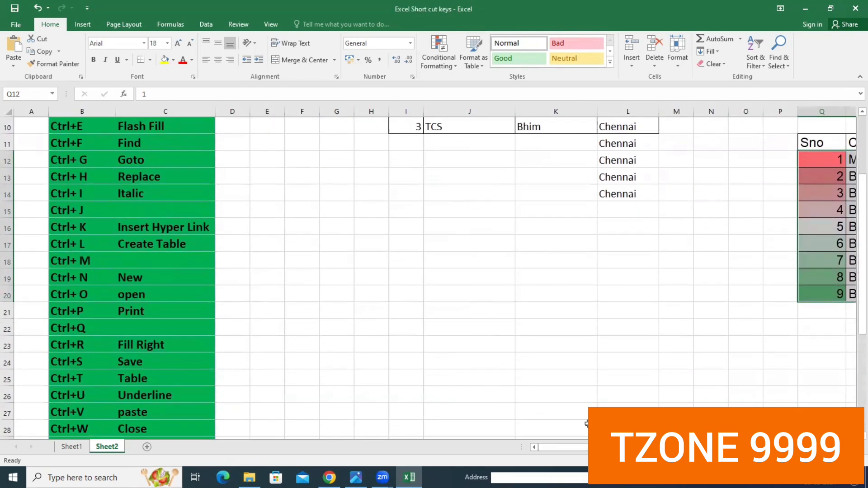
pyautogui.scroll(3, 490, 383)
pyautogui.hscroll(3, 520, 376)
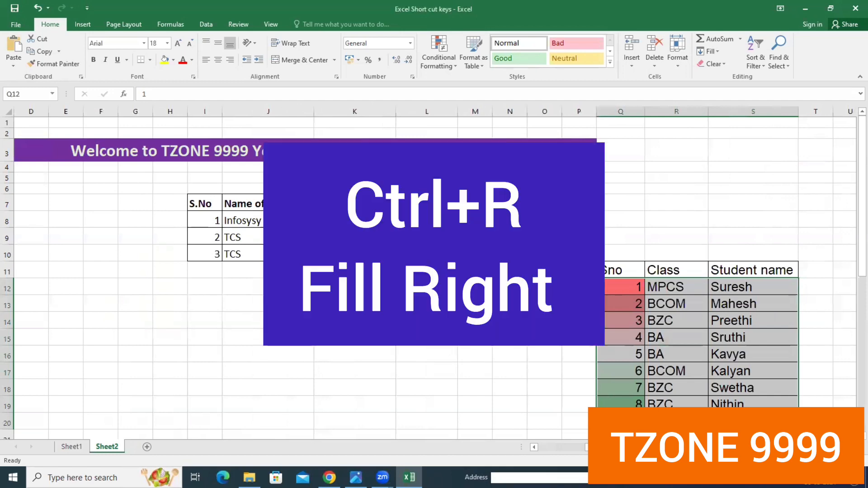
pyautogui.moveTo(427, 271); pyautogui.dragTo(427, 321)
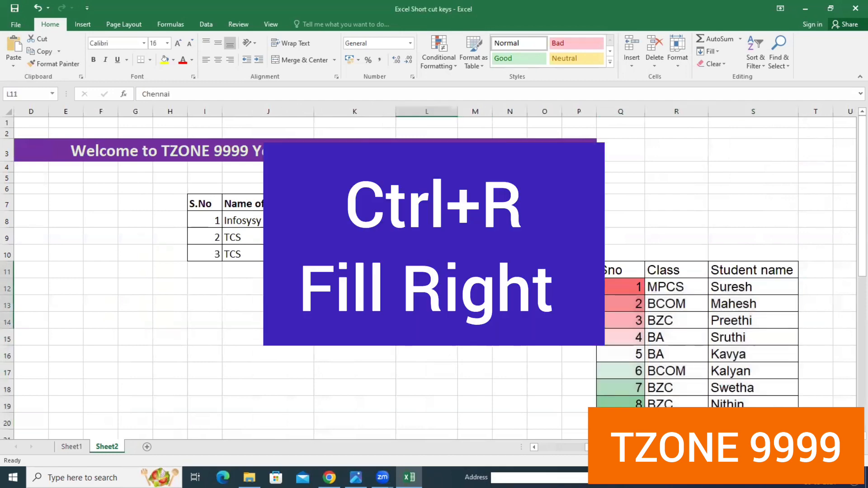
pyautogui.hotkey('ctrl', 'r')
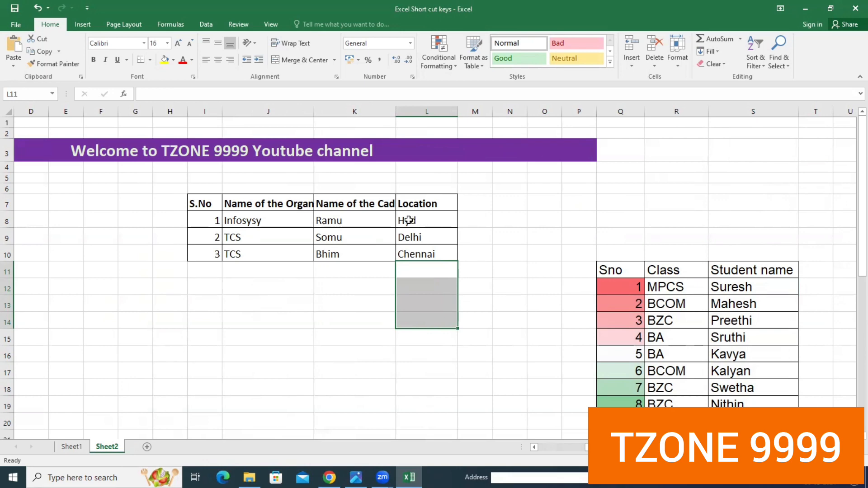
# - Fill the locations Hyd, Delhi and Chennai in L8:L10 to the right through column P
pyautogui.moveTo(407, 221); pyautogui.dragTo(578, 216)
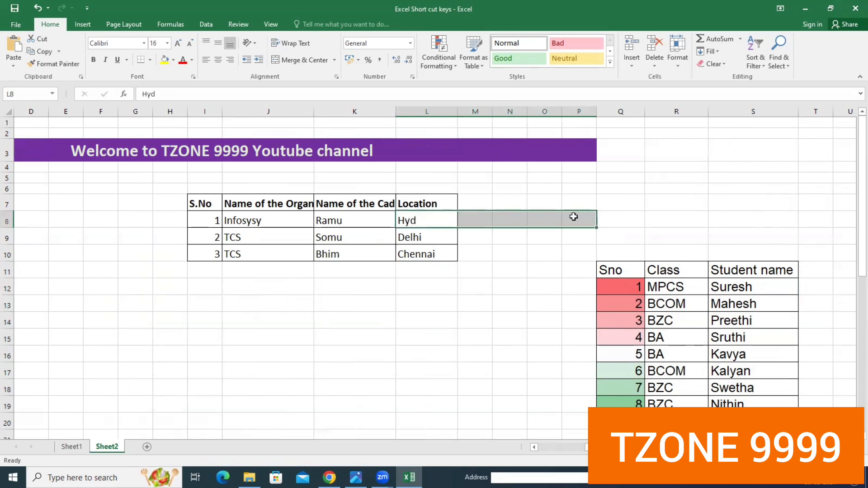
pyautogui.hotkey('ctrl', 'r')
pyautogui.click(520, 259)
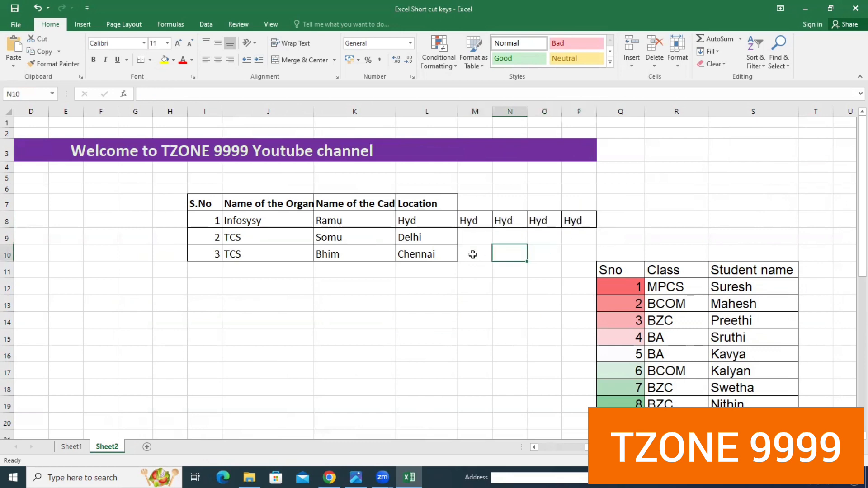
pyautogui.moveTo(414, 237); pyautogui.dragTo(577, 245)
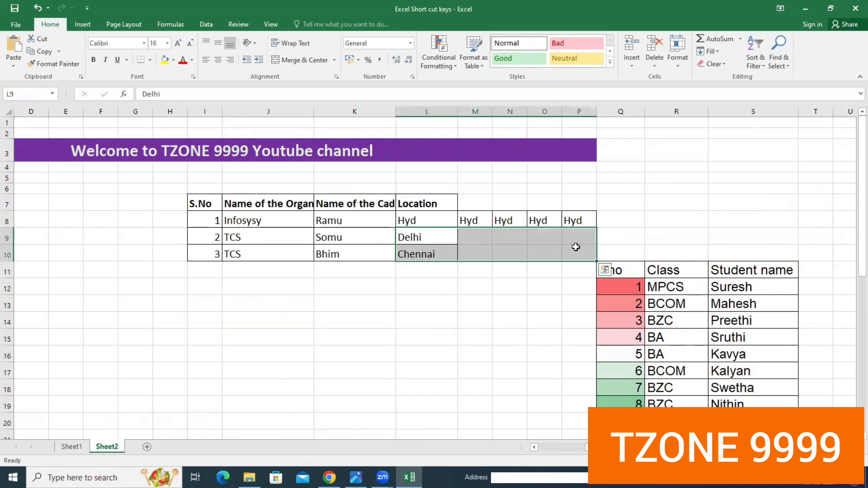
pyautogui.hotkey('ctrl', 'r')
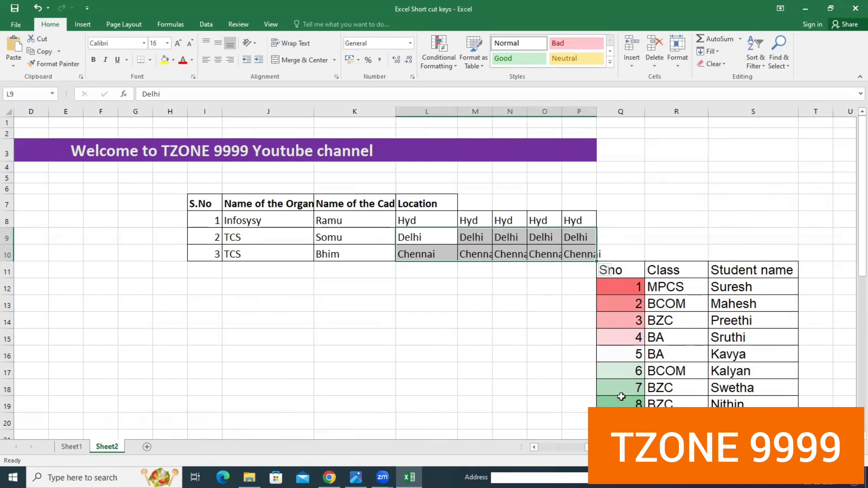
# - Convert the filled location cells L9:P10 into a table, and undo the conversion
pyautogui.moveTo(646, 448); pyautogui.dragTo(599, 448)
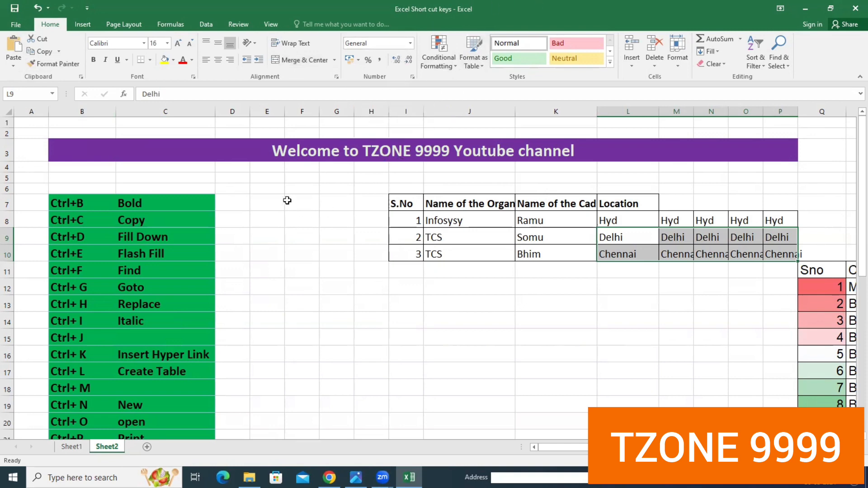
pyautogui.scroll(-3, 479, 284)
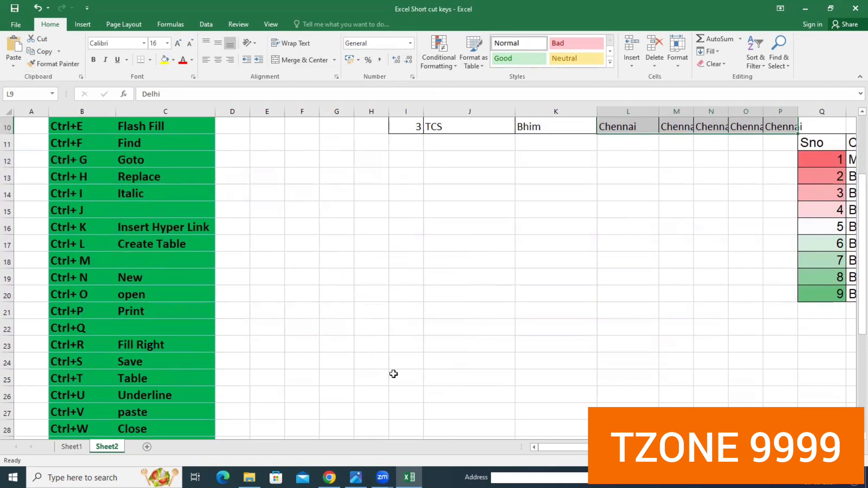
pyautogui.scroll(3, 394, 375)
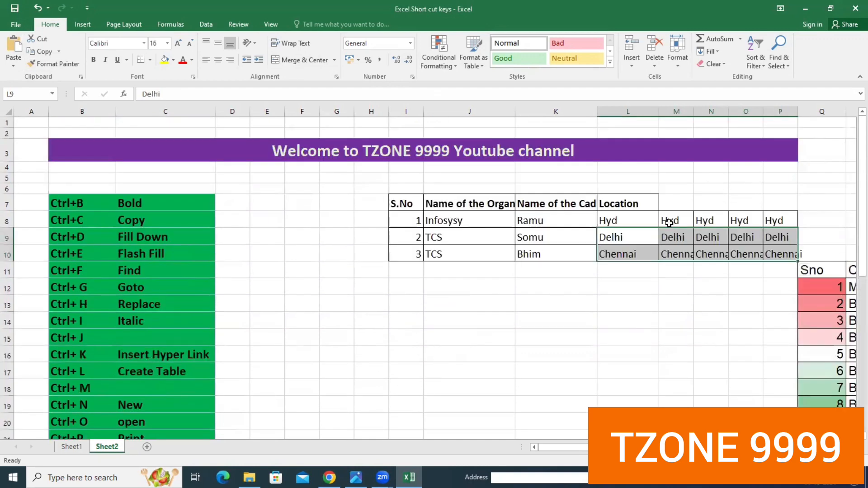
pyautogui.hotkey('ctrl', 't')
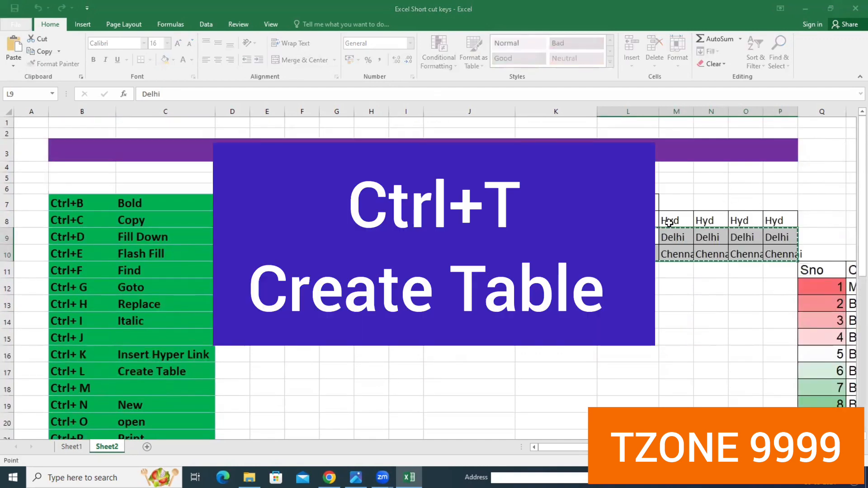
pyautogui.press('Return')
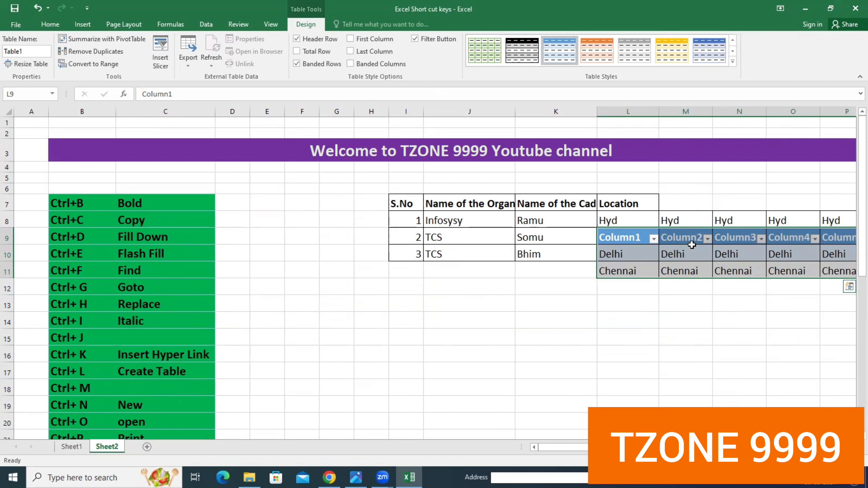
pyautogui.hotkey('ctrl', 'z')
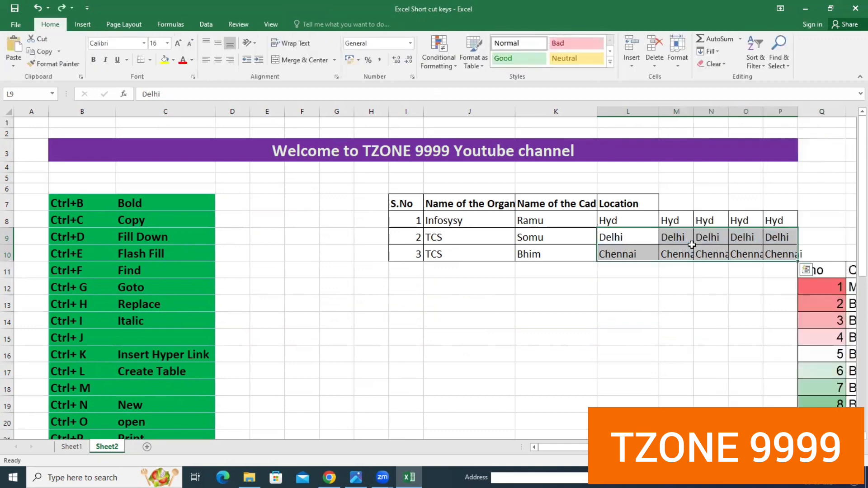
# - Convert the organization list in I7:L10 into a table with headers, and undo it
pyautogui.click(644, 337)
pyautogui.moveTo(407, 204); pyautogui.dragTo(637, 253)
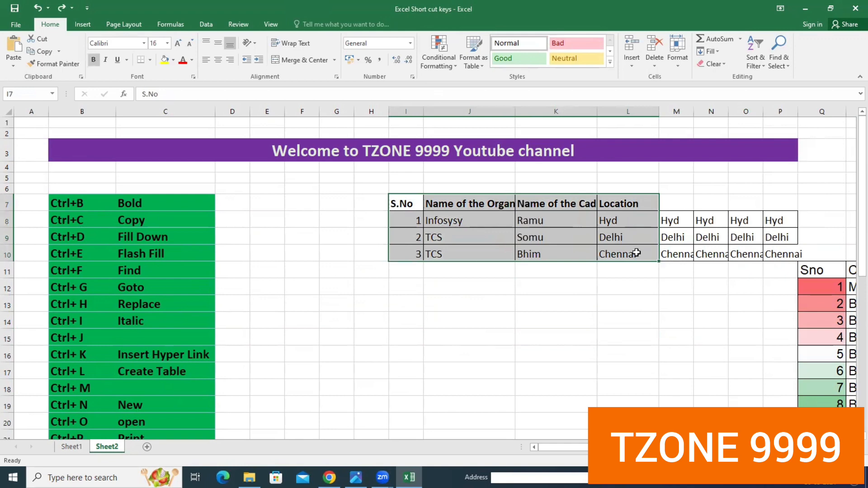
pyautogui.hotkey('ctrl', 'l')
pyautogui.click(383, 280)
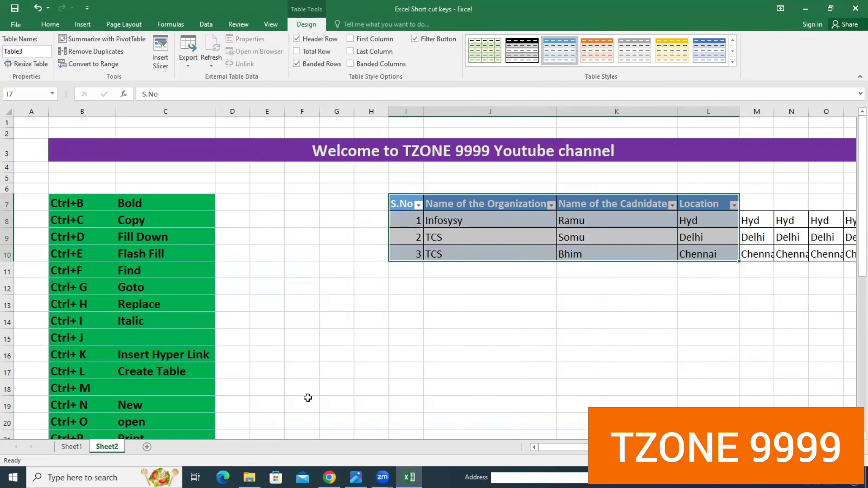
pyautogui.scroll(-3, 307, 398)
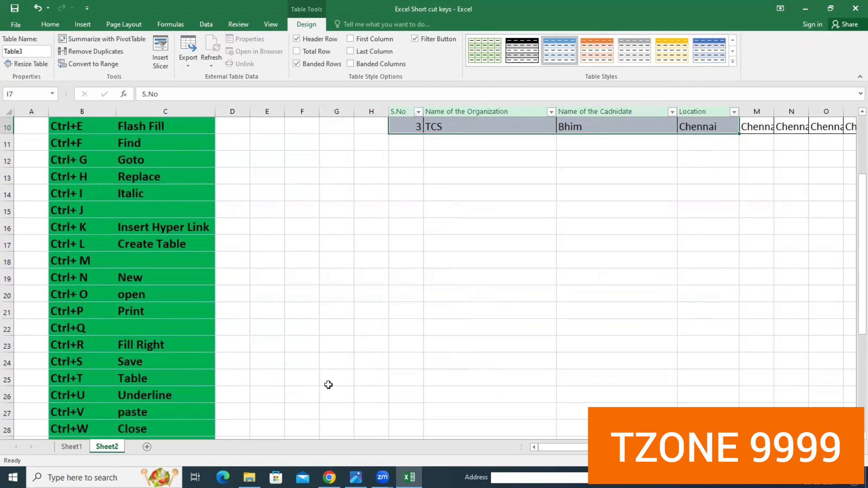
pyautogui.scroll(3, 344, 377)
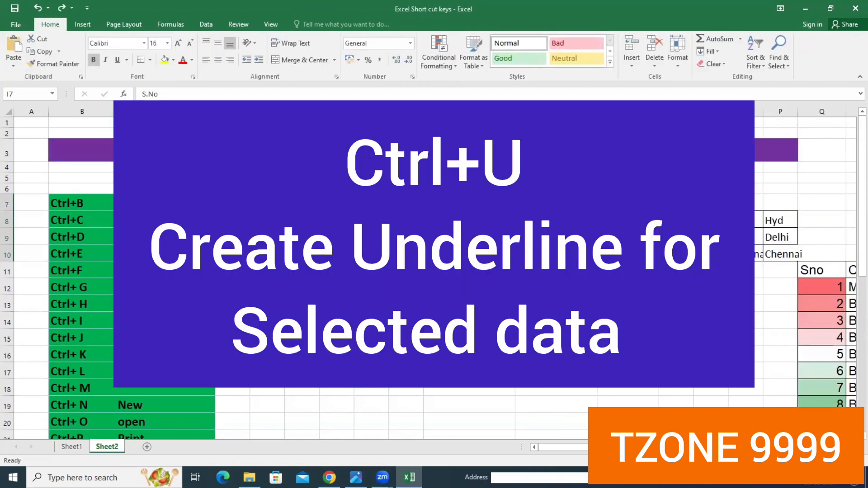
pyautogui.click(556, 321)
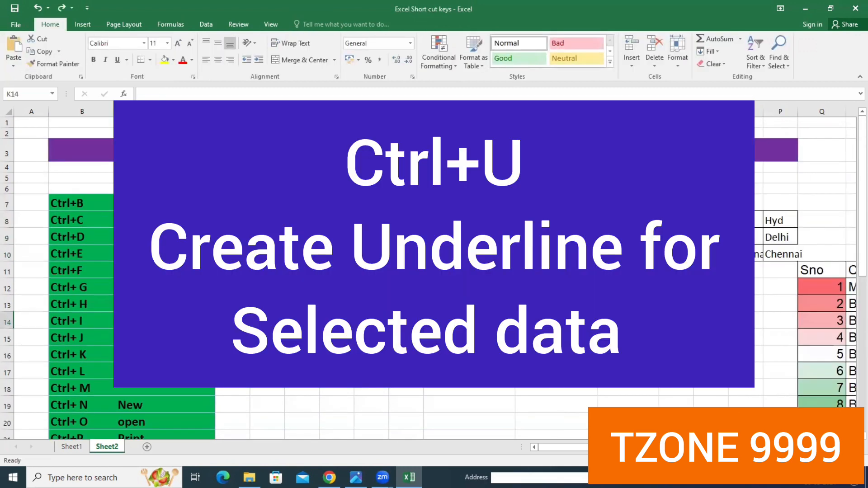
# - Underline the first record of the organization list across I8:P8
pyautogui.moveTo(407, 220); pyautogui.dragTo(779, 220)
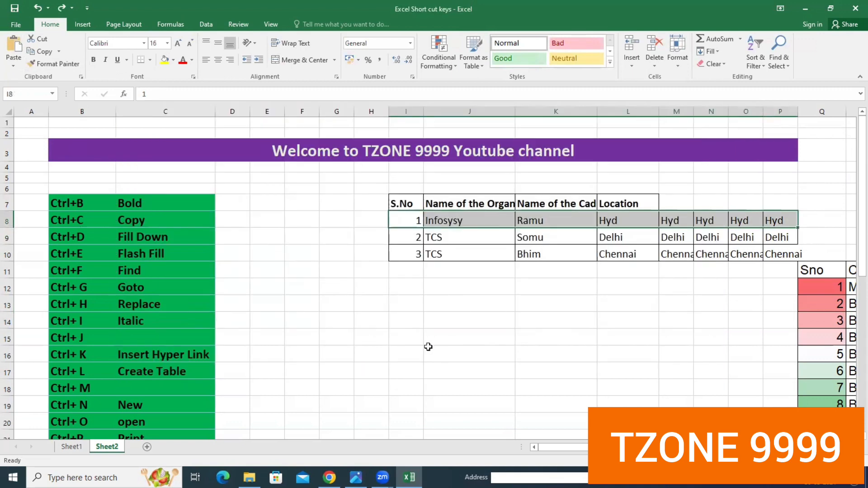
pyautogui.hotkey('ctrl', 'u')
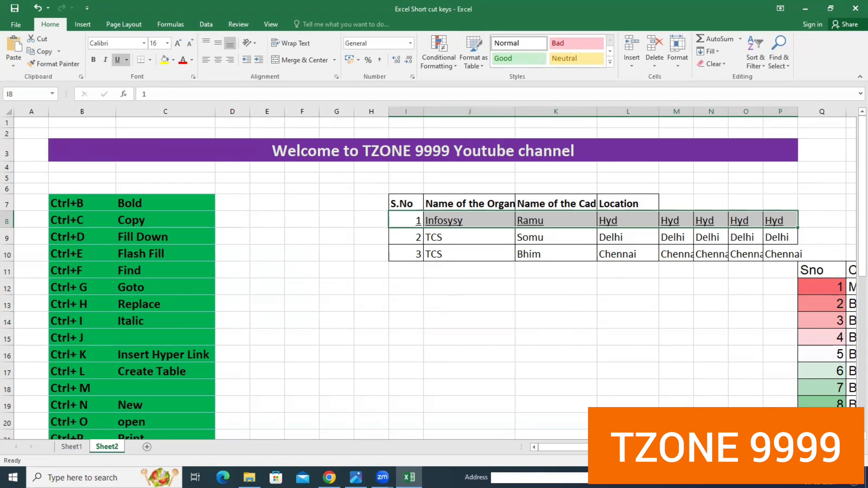
# - Copy the organization records in I8:K10 and paste them at I13
pyautogui.hscroll(1, 435, 277)
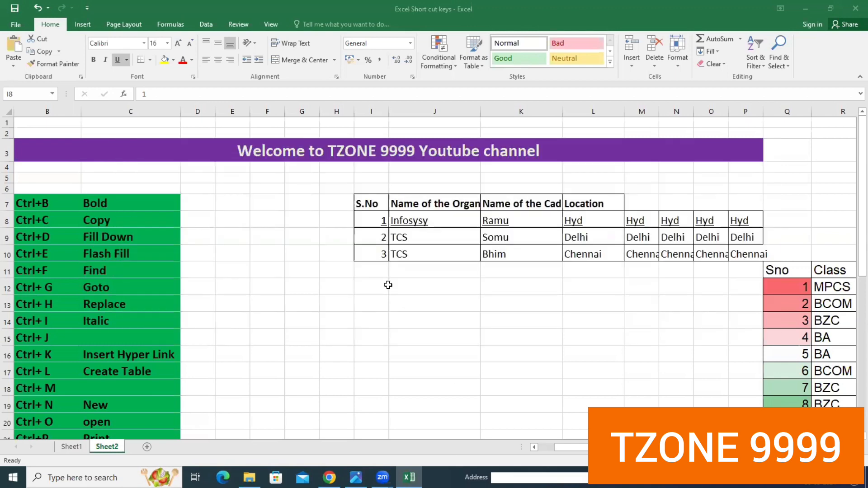
pyautogui.moveTo(374, 217); pyautogui.dragTo(529, 258)
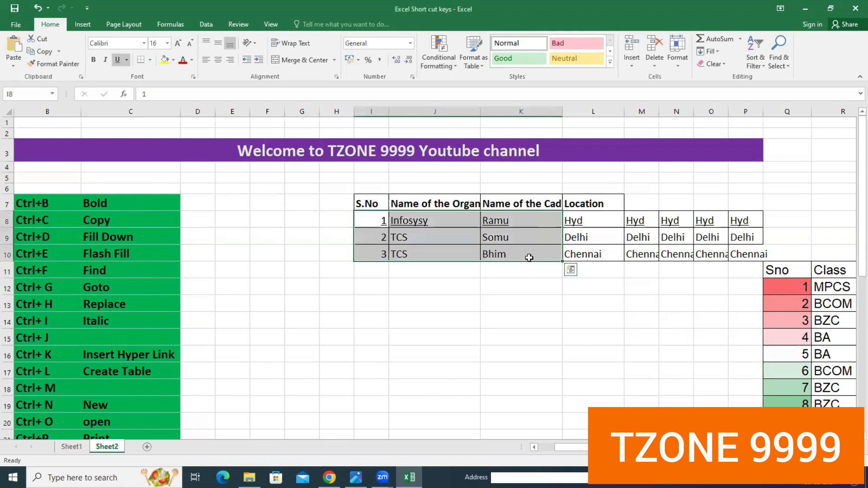
pyautogui.hotkey('ctrl', 'c')
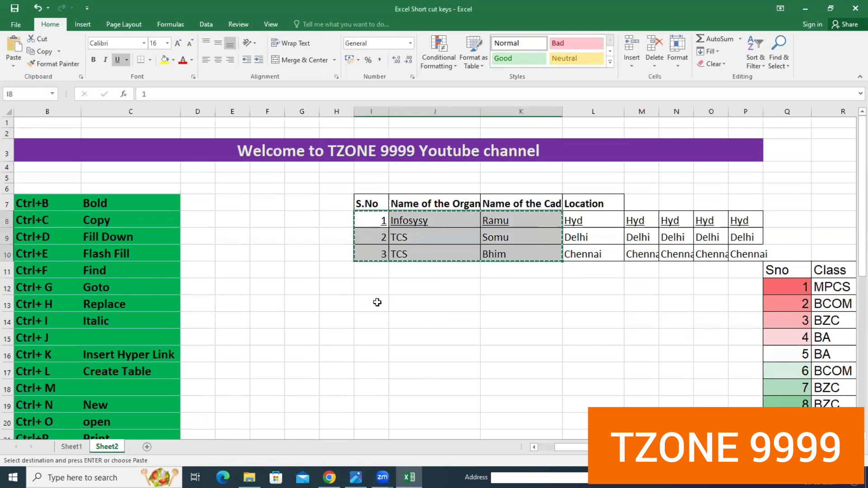
pyautogui.click(374, 304)
pyautogui.hotkey('ctrl', 'v')
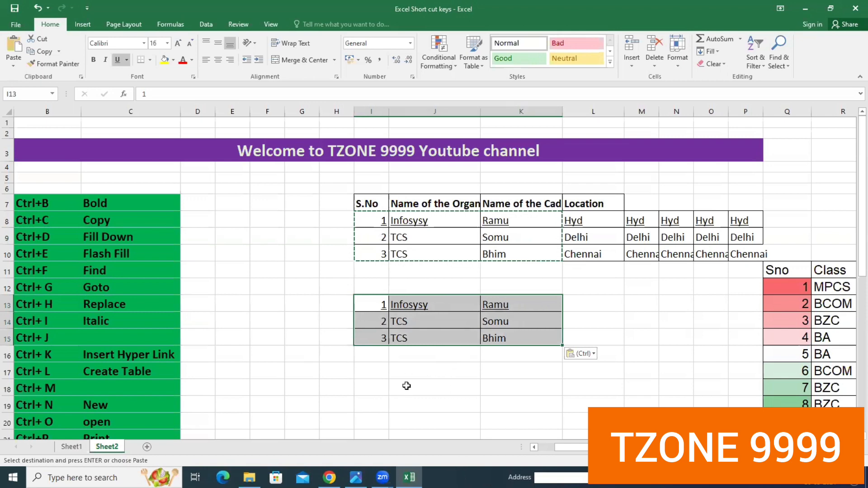
# - Start closing the workbook and cancel the save prompt to keep it open
pyautogui.scroll(-5, 317, 367)
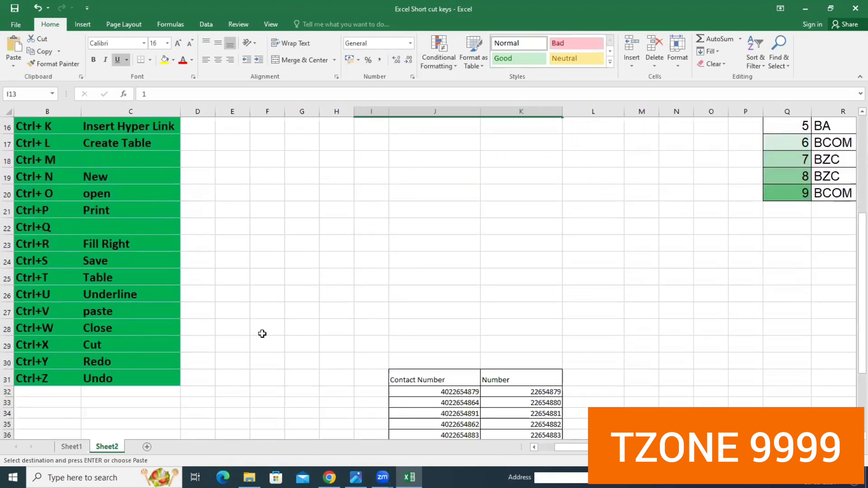
pyautogui.scroll(4, 367, 311)
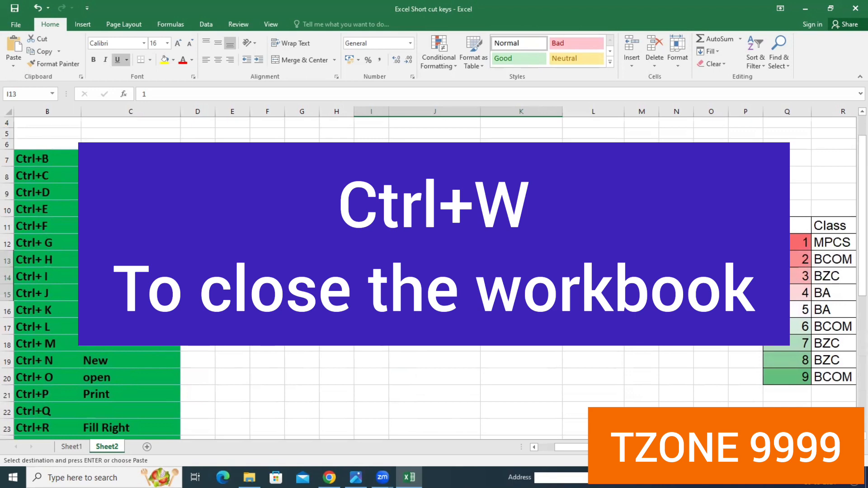
pyautogui.hotkey('ctrl', 'w')
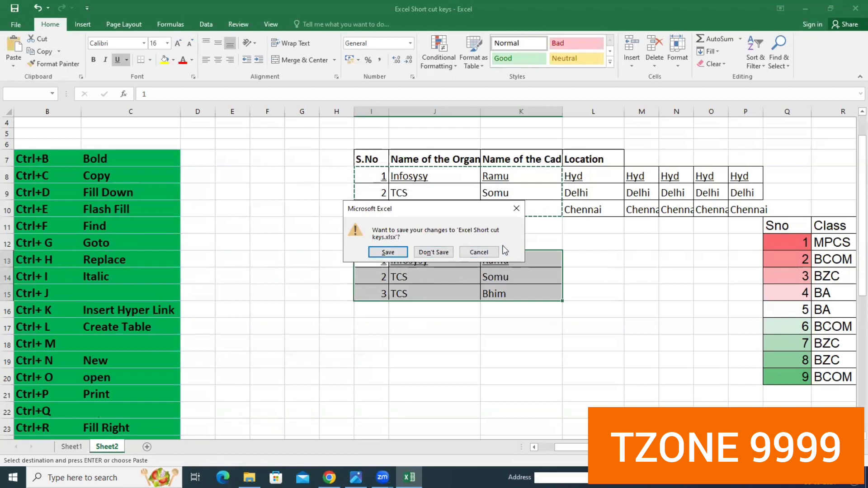
pyautogui.click(515, 209)
pyautogui.click(449, 357)
# - Cut the duplicate organization records in I13:K15 and paste them at I21
pyautogui.scroll(-3, 391, 312)
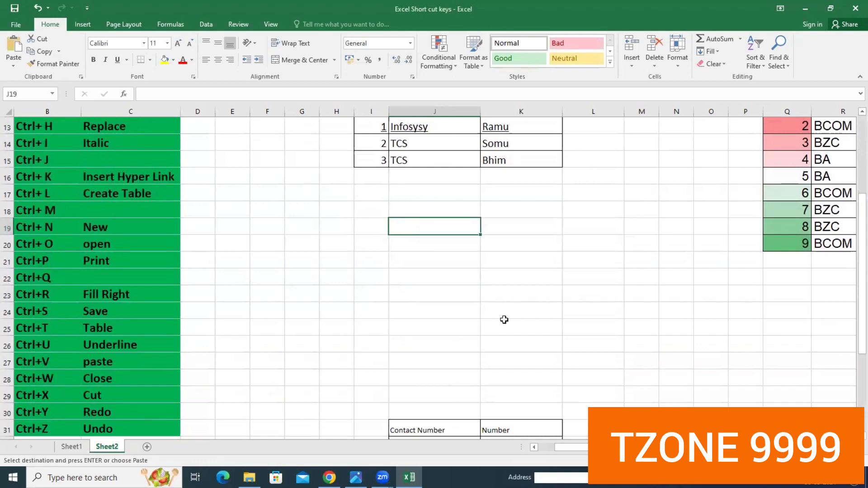
pyautogui.scroll(3, 515, 294)
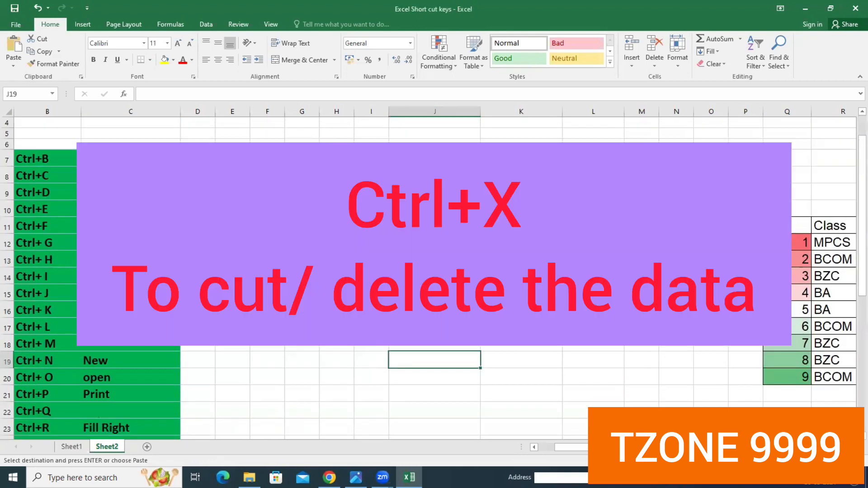
pyautogui.moveTo(371, 259); pyautogui.dragTo(516, 294)
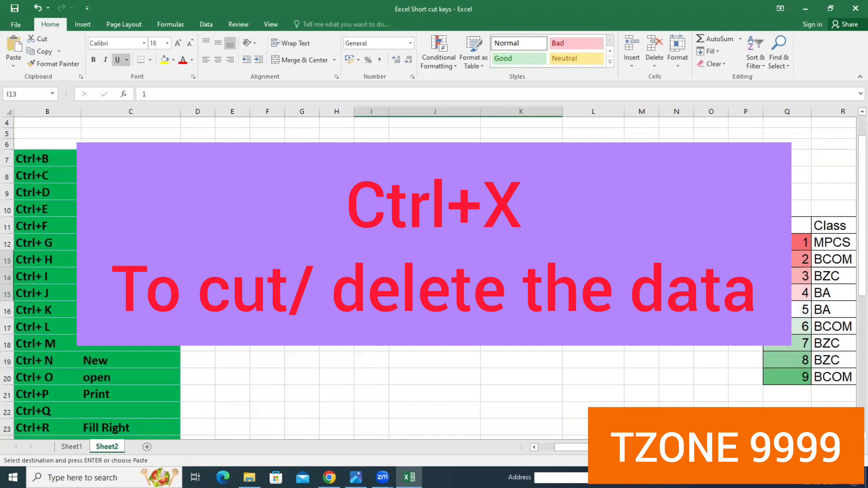
pyautogui.hotkey('ctrl', 'x')
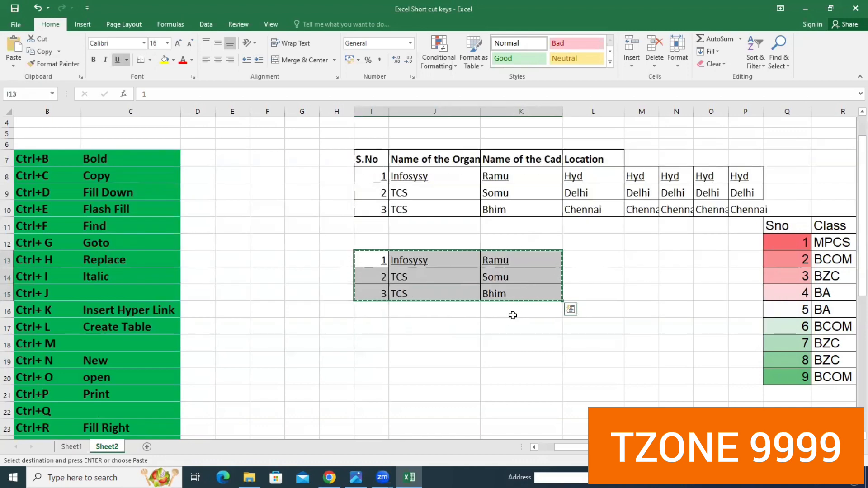
pyautogui.scroll(-2, 510, 315)
pyautogui.click(375, 314)
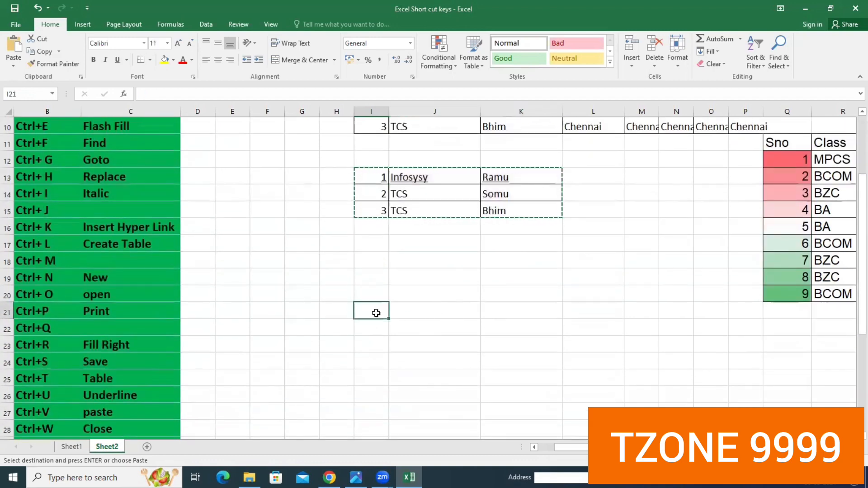
pyautogui.hotkey('ctrl', 'v')
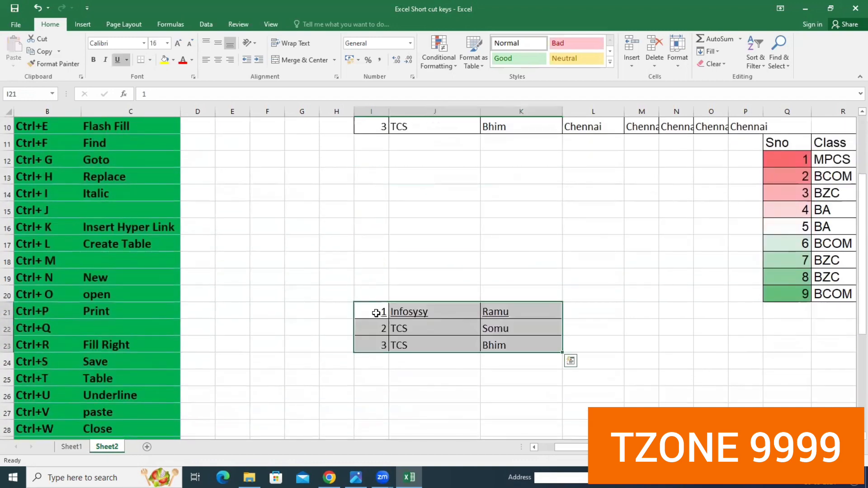
pyautogui.scroll(3, 470, 300)
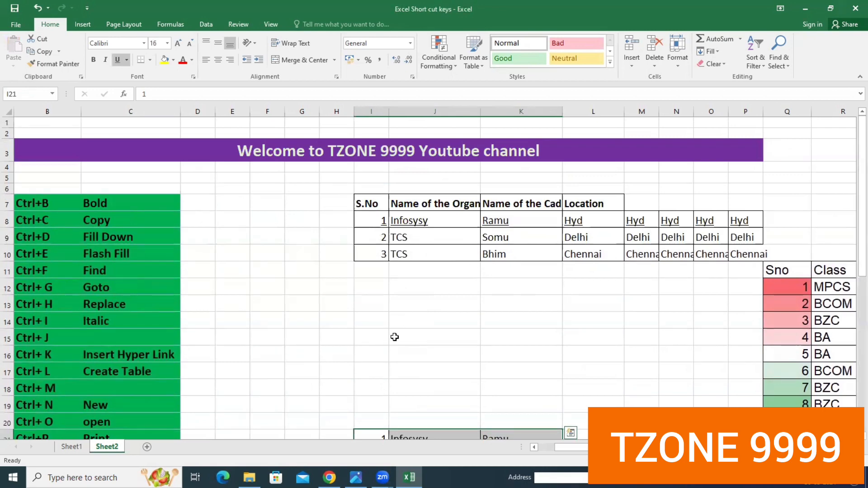
# - Undo the cut-and-paste of the organization records, and move them to I21 again
pyautogui.scroll(-3, 395, 336)
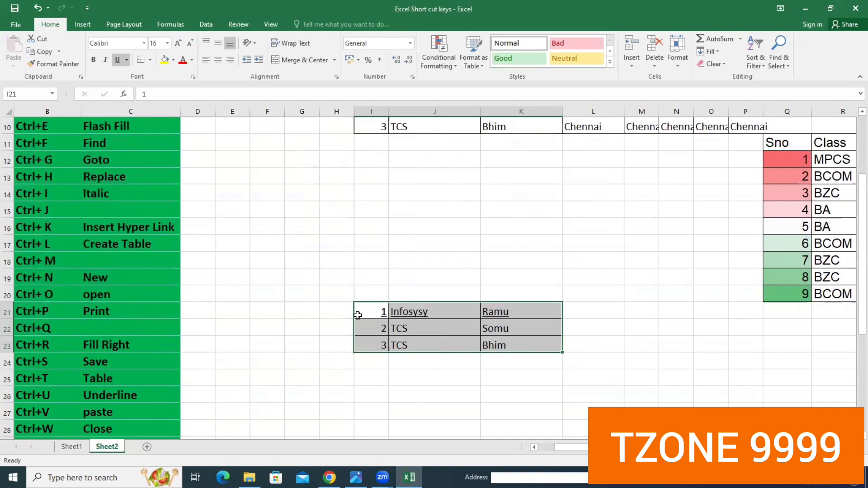
pyautogui.scroll(-3, 324, 339)
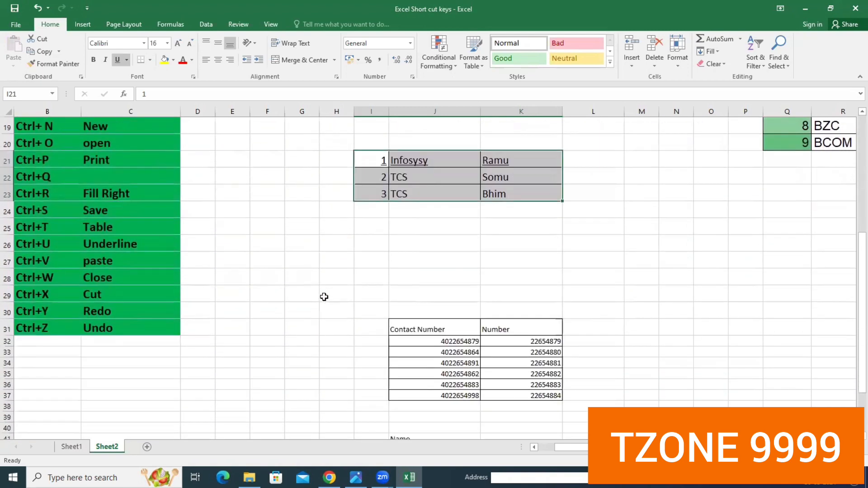
pyautogui.click(473, 246)
pyautogui.scroll(2, 529, 254)
pyautogui.scroll(1, 530, 256)
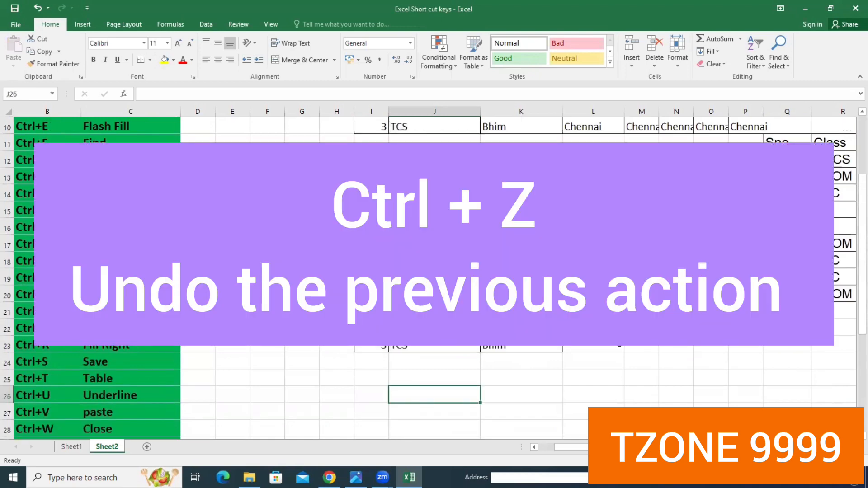
pyautogui.hotkey('ctrl', 'z')
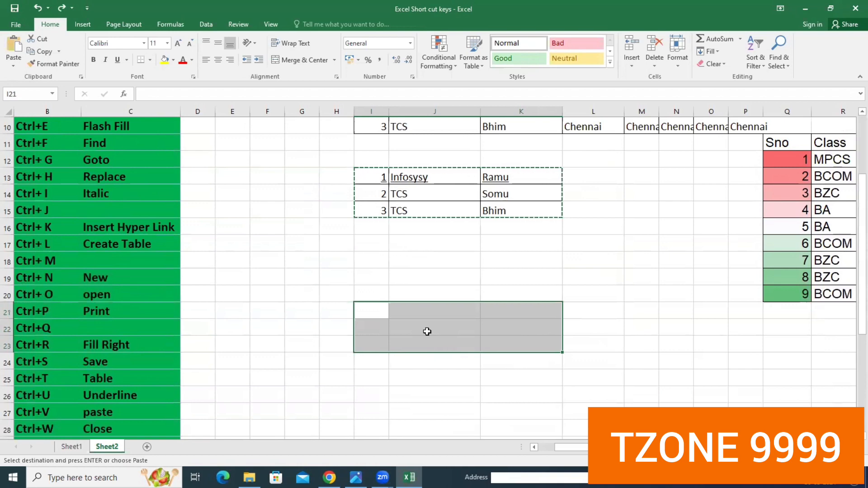
pyautogui.hotkey('ctrl', 'v')
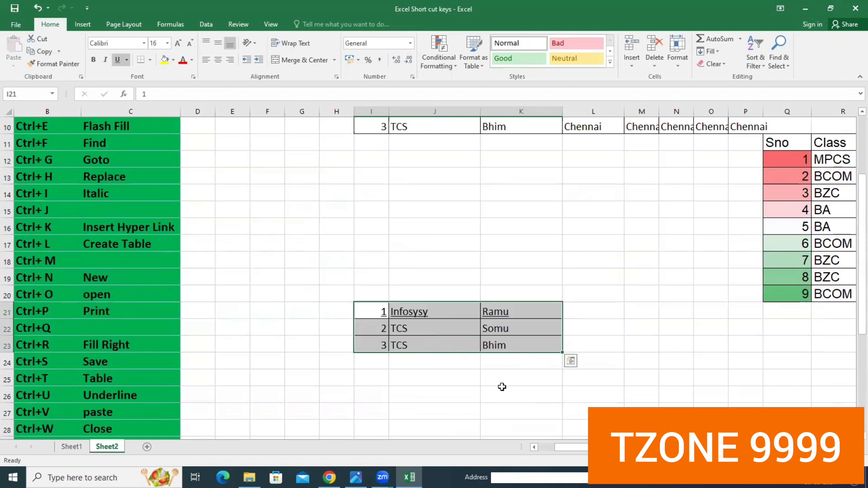
# - Enter "Hi" in cell K26 below the moved records, and undo the typing
pyautogui.click(505, 388)
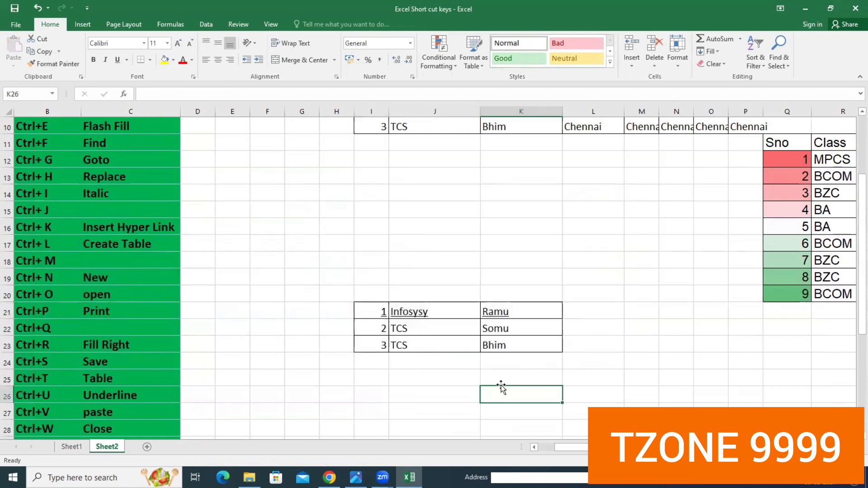
pyautogui.write('Hi')
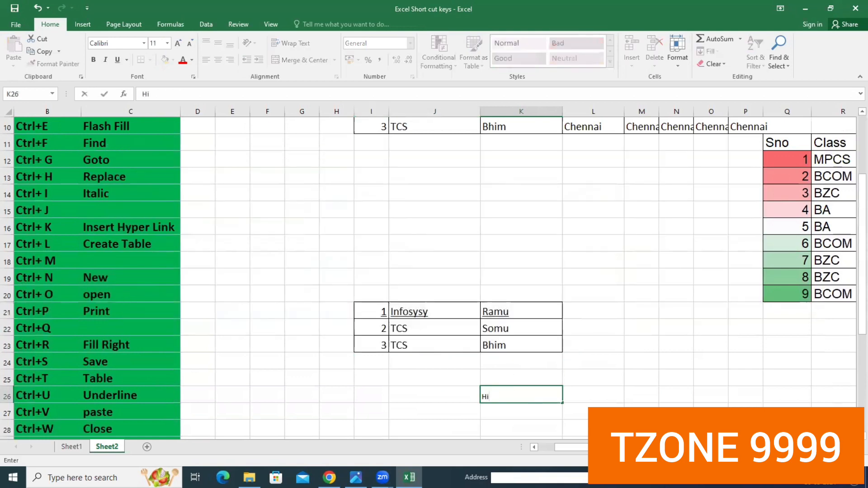
pyautogui.hotkey('ctrl', 'z')
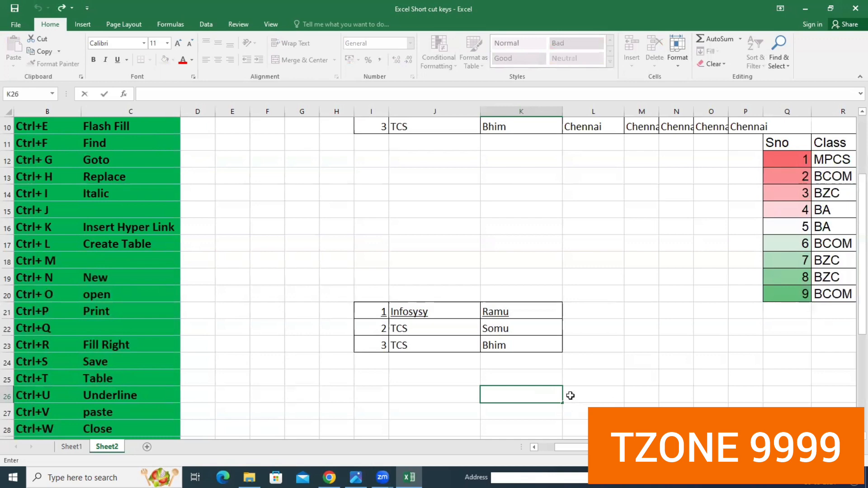
pyautogui.scroll(-1, 547, 341)
pyautogui.click(488, 367)
pyautogui.scroll(-3, 488, 367)
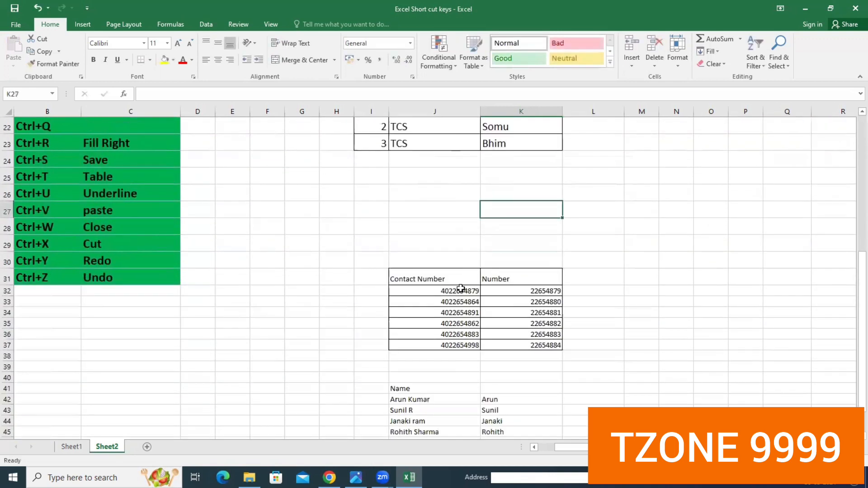
pyautogui.scroll(5, 321, 260)
pyautogui.scroll(2, 339, 300)
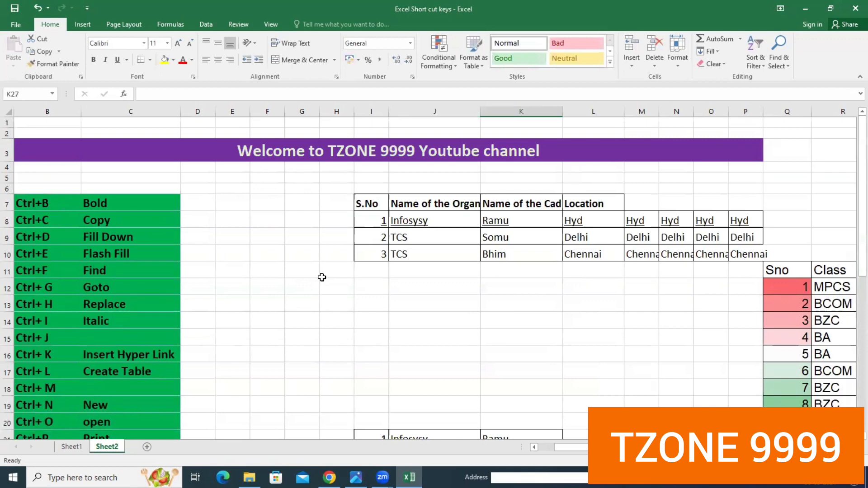
pyautogui.scroll(-2, 582, 407)
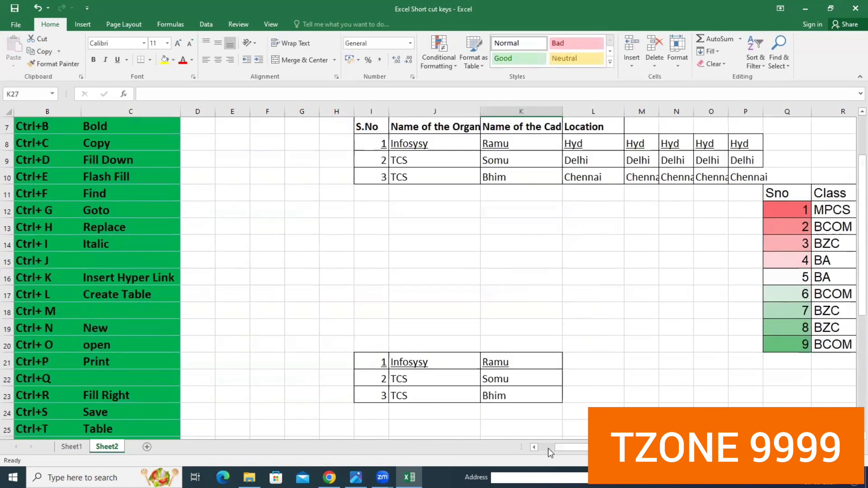